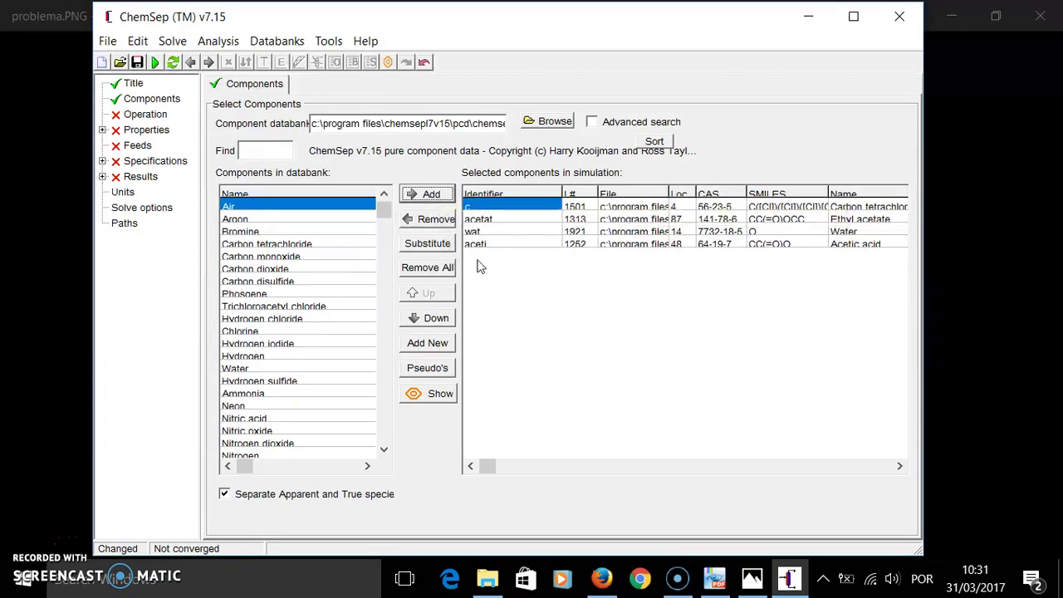
Step: Set the operation up as an equilibrium column of the Simple Extractor type
{"action": "left_click", "coordinate": [148, 115]}
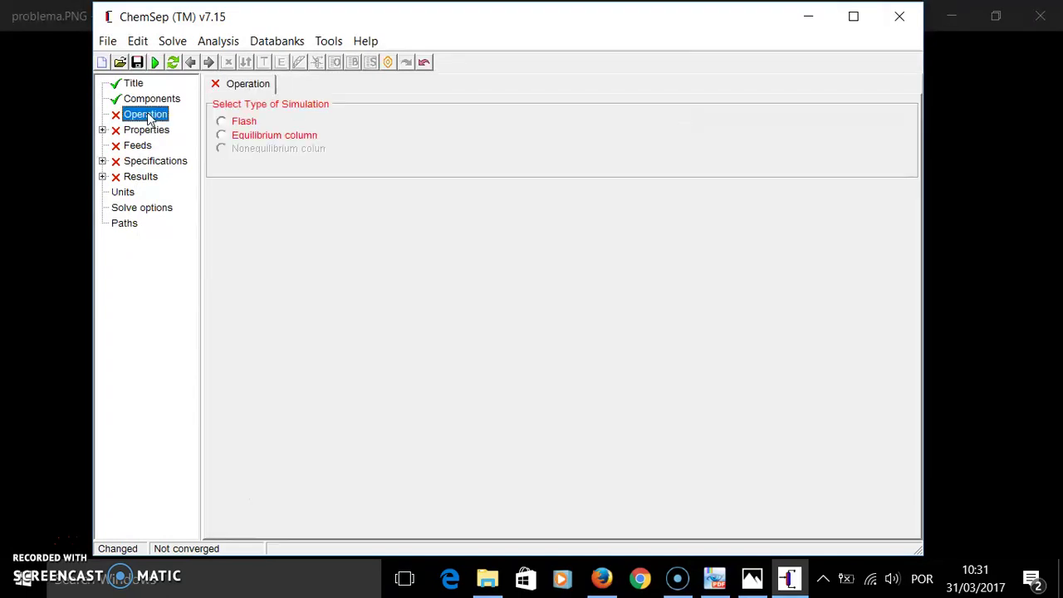
{"action": "left_click", "coordinate": [221, 137]}
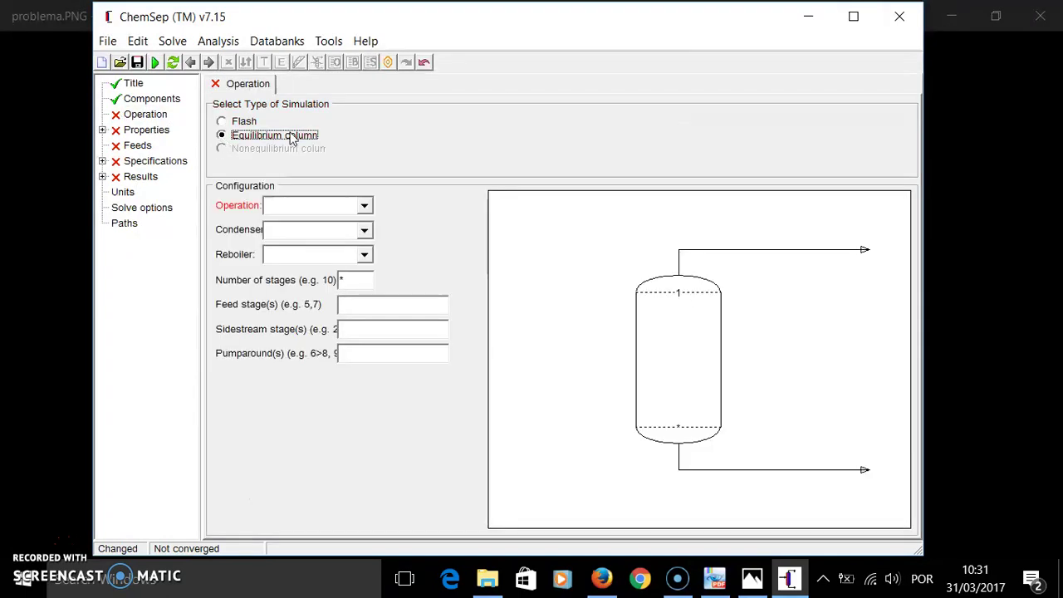
{"action": "left_click", "coordinate": [288, 207]}
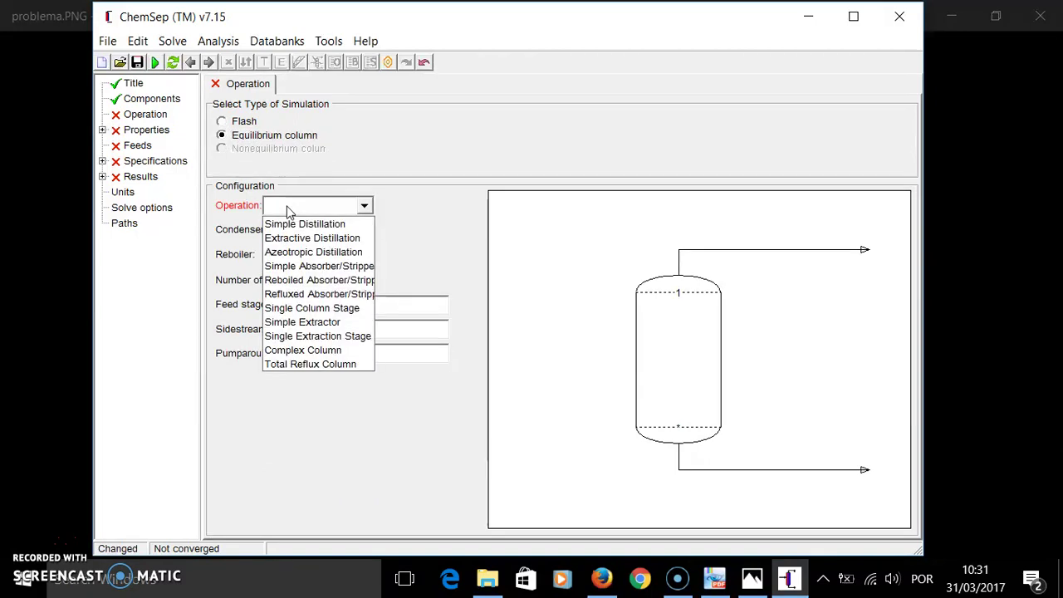
{"action": "left_click", "coordinate": [285, 326]}
Step: Give the extractor 10 stages and place its feeds on stages 1 and 10
{"action": "left_click", "coordinate": [355, 281]}
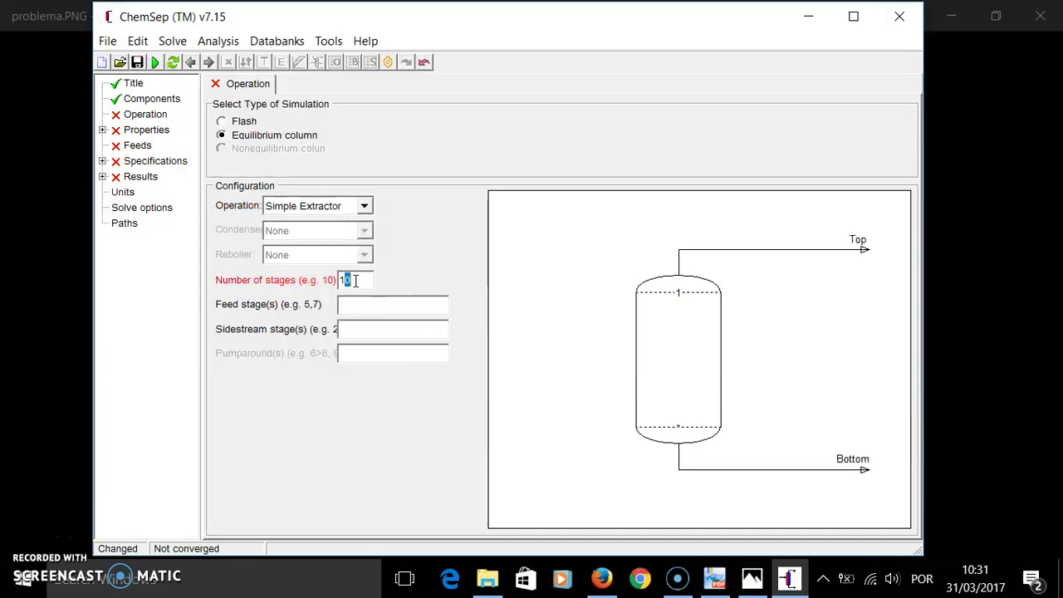
{"action": "left_click", "coordinate": [349, 307]}
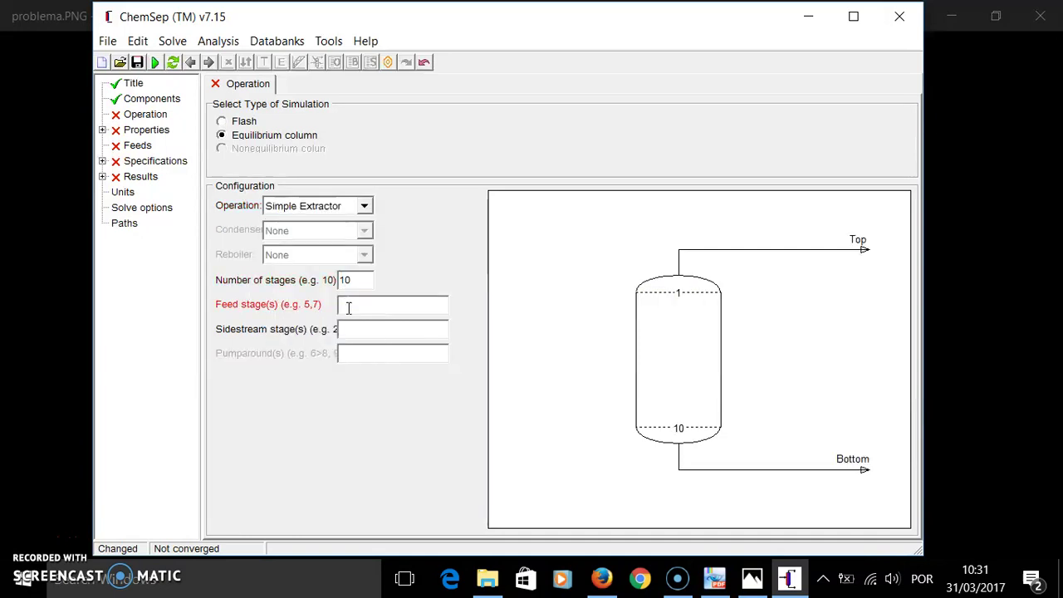
{"action": "left_click", "coordinate": [359, 307]}
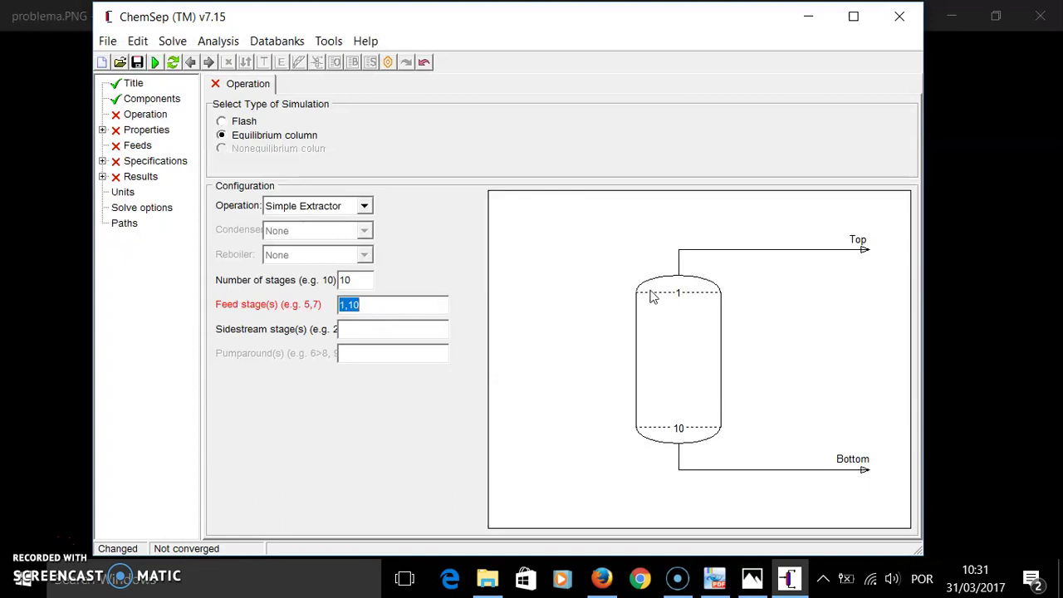
{"action": "left_click", "coordinate": [382, 308]}
{"action": "left_click", "coordinate": [145, 114]}
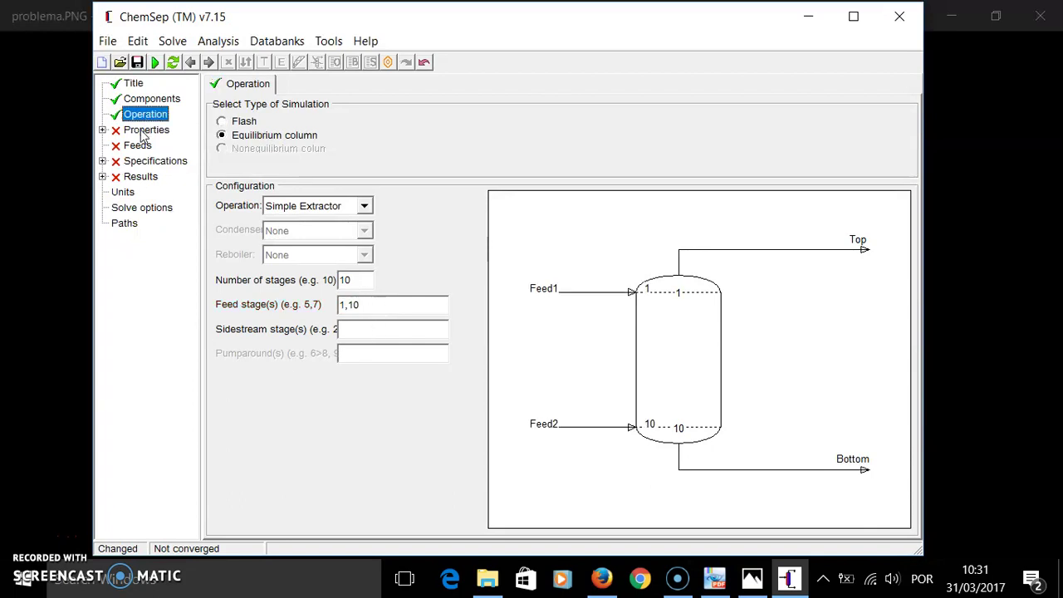
Step: Select the thermodynamic models: Liquid-Liquid (gamma) for K-value, NRTL for activity coefficient and None for enthalpy
{"action": "left_click", "coordinate": [146, 130]}
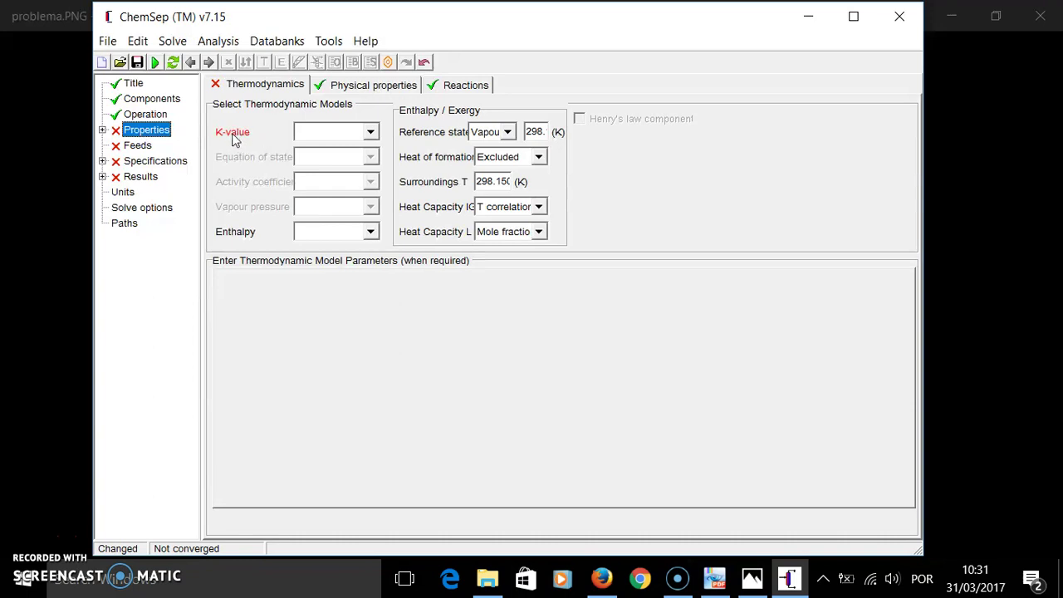
{"action": "left_click", "coordinate": [320, 134]}
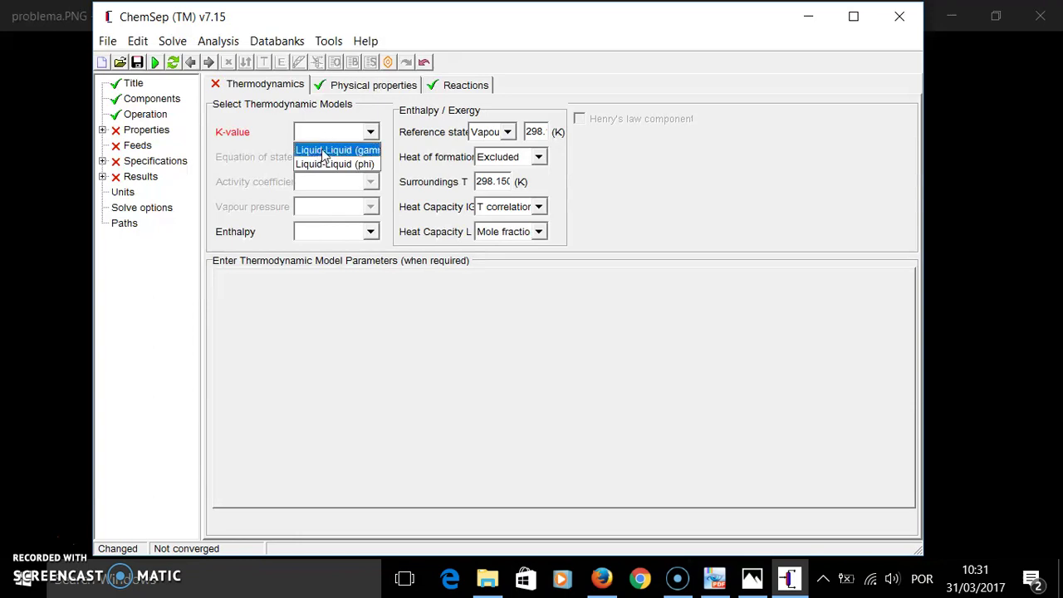
{"action": "left_click", "coordinate": [341, 152]}
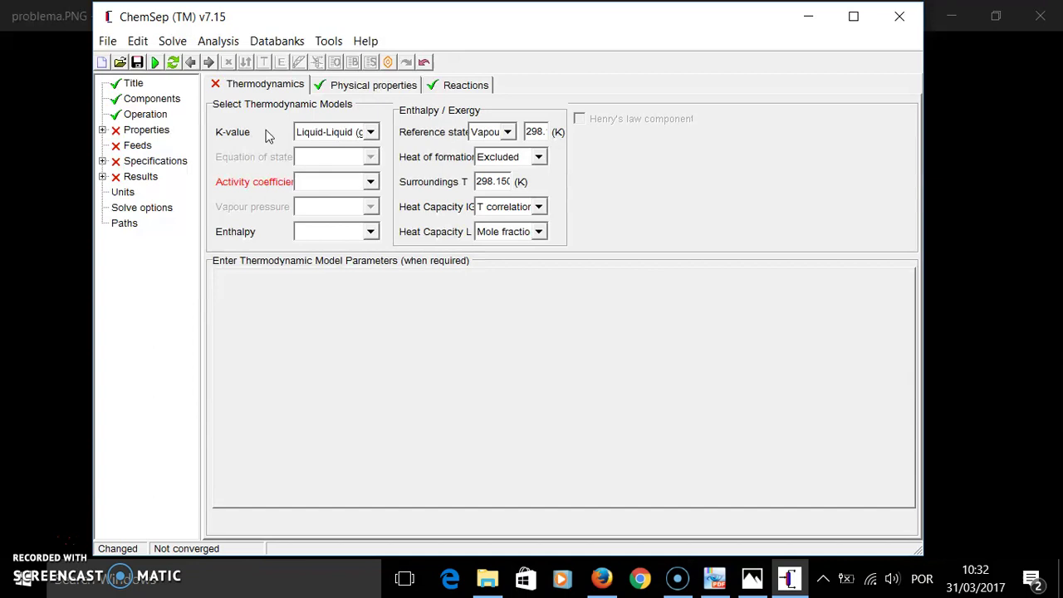
{"action": "left_click", "coordinate": [322, 184]}
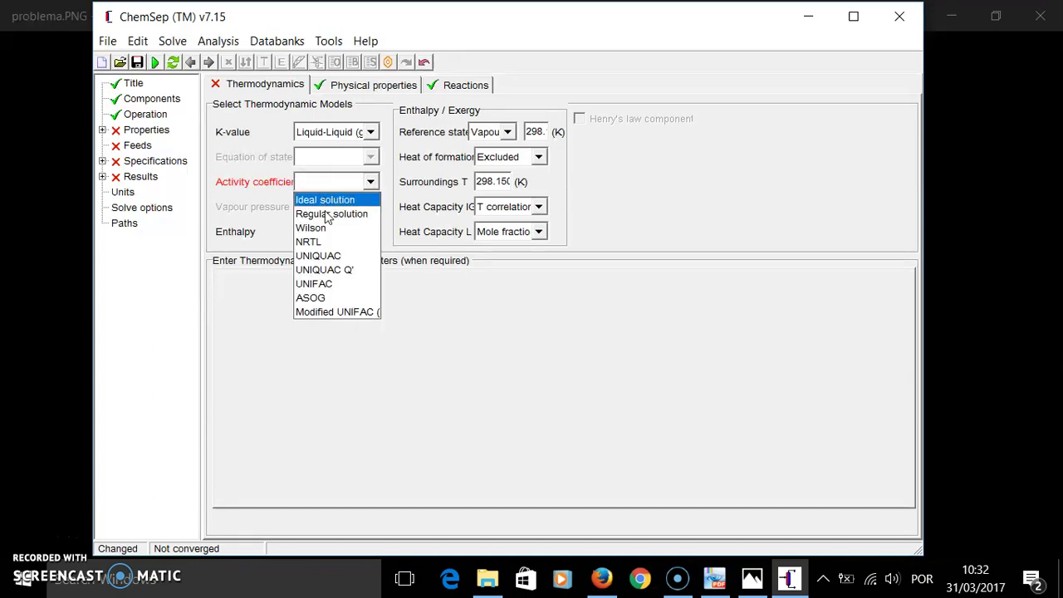
{"action": "left_click", "coordinate": [312, 242]}
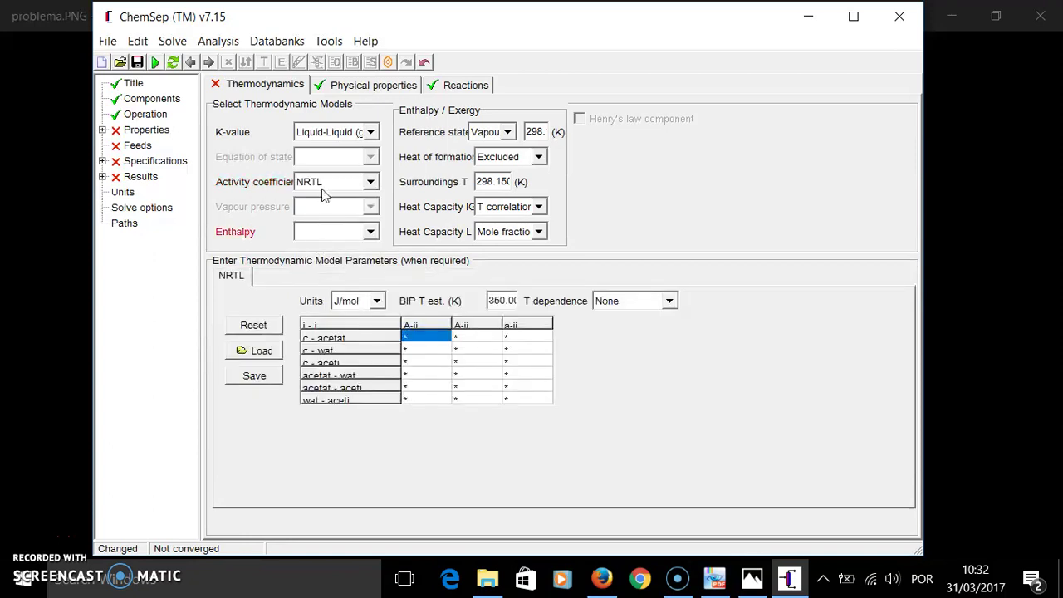
{"action": "left_click", "coordinate": [323, 230]}
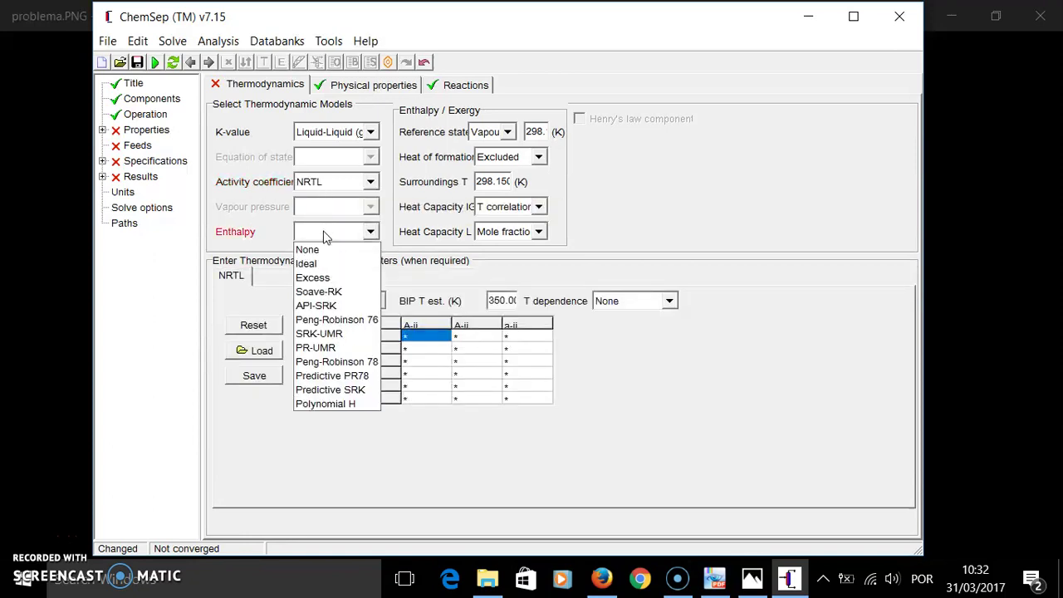
{"action": "left_click", "coordinate": [308, 249]}
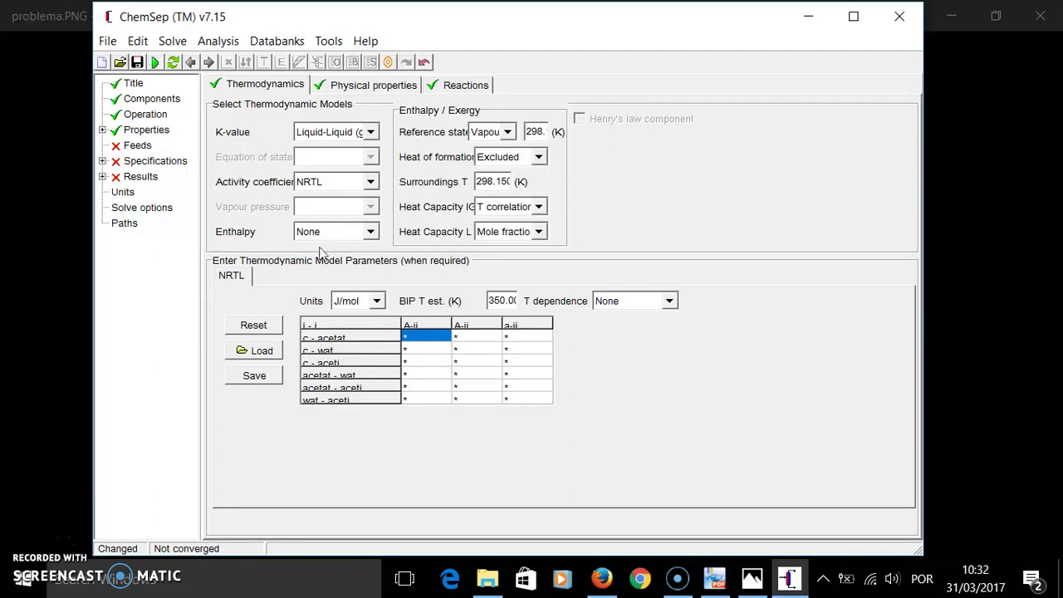
Step: Set the units of the NRTL interaction parameters to K
{"action": "left_click", "coordinate": [377, 301]}
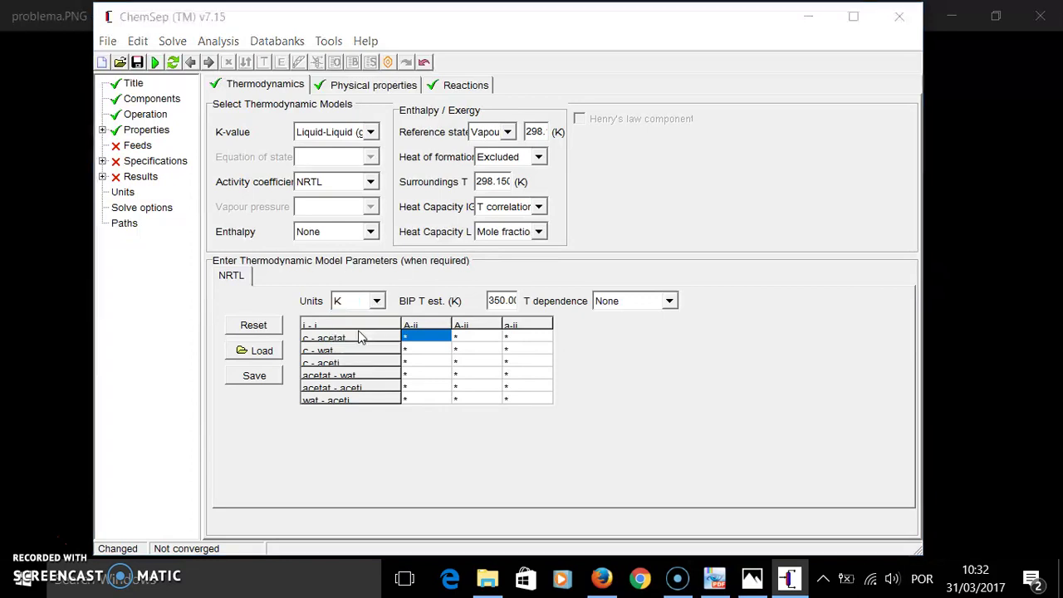
{"action": "left_click", "coordinate": [359, 333]}
{"action": "left_click", "coordinate": [522, 334]}
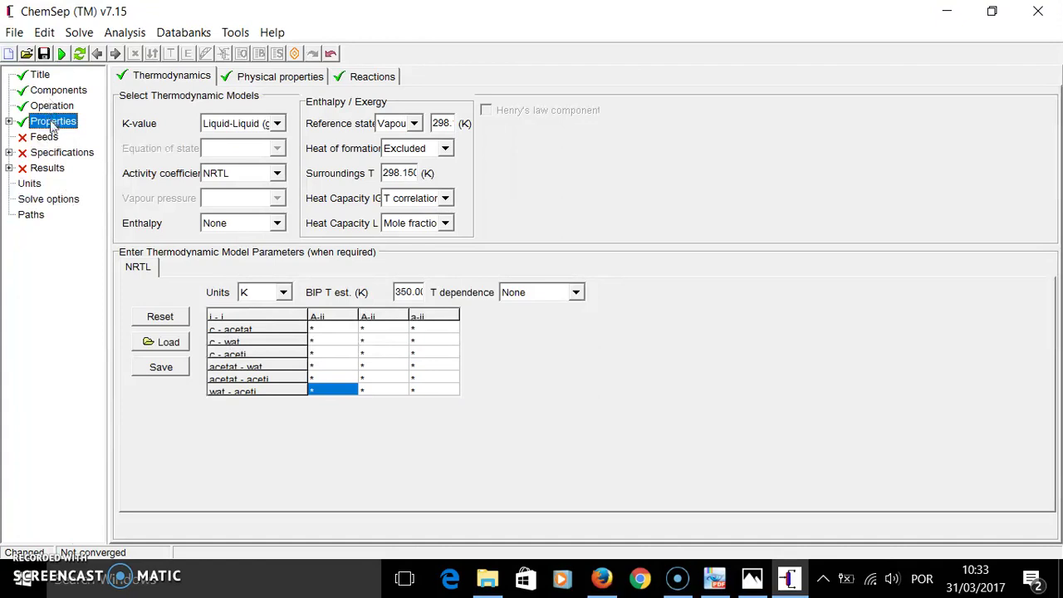
Step: Remove carbon tetrachloride (component c) from the selected components of the simulation
{"action": "left_click", "coordinate": [59, 90]}
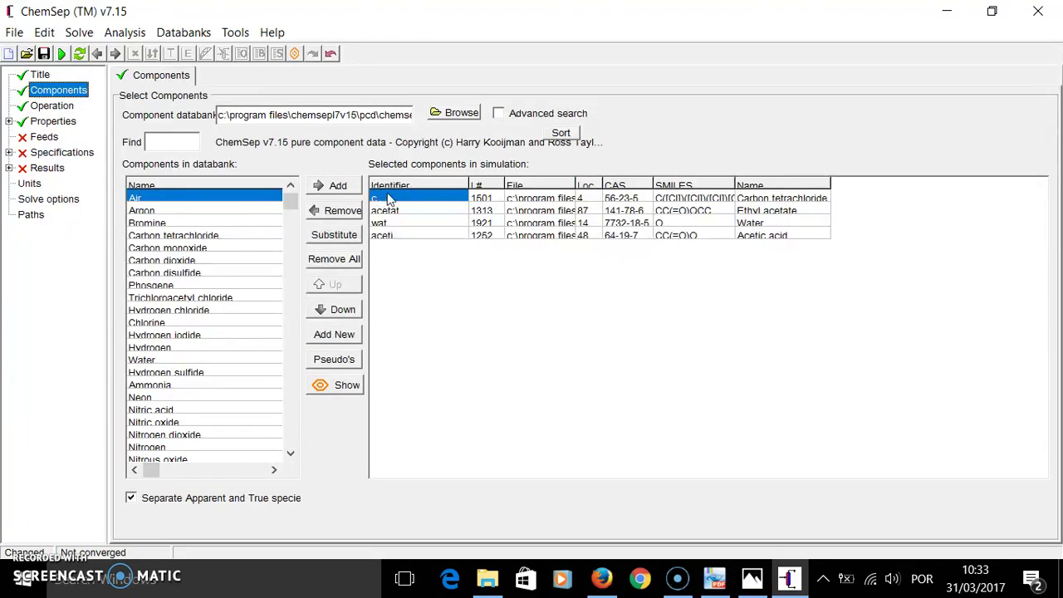
{"action": "left_click", "coordinate": [340, 211]}
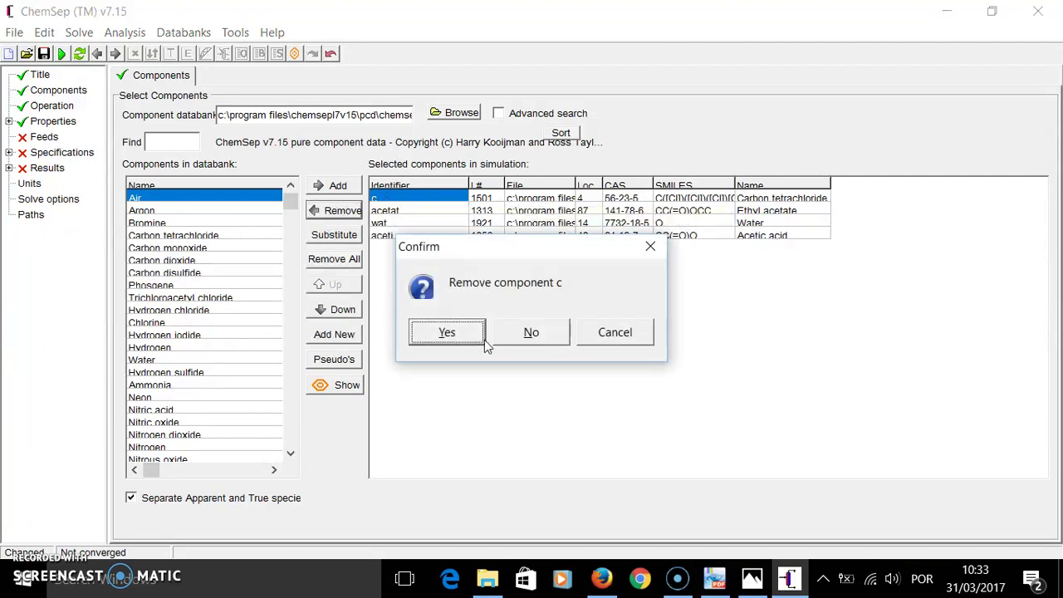
{"action": "left_click", "coordinate": [448, 334]}
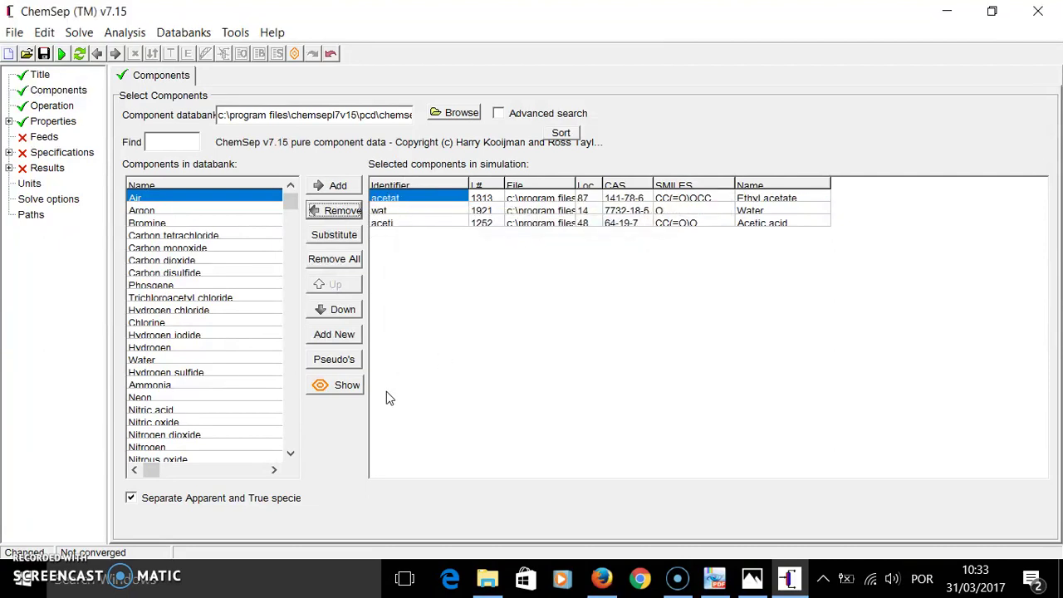
Step: Enter the NRTL parameters from the problem image: acetat-wat 166.36, 1190.1, 0.2; acetat-aceti 643.3, -702.57, 0.2; wat-aceti -302.63, -1.683, 0.2
{"action": "left_click", "coordinate": [52, 123]}
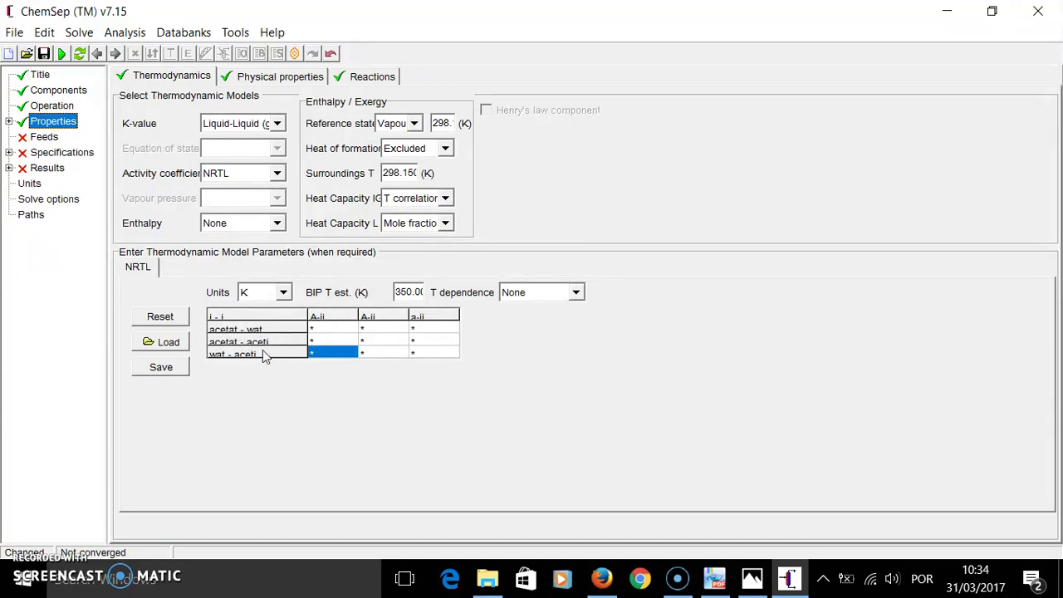
{"action": "left_click", "coordinate": [752, 579]}
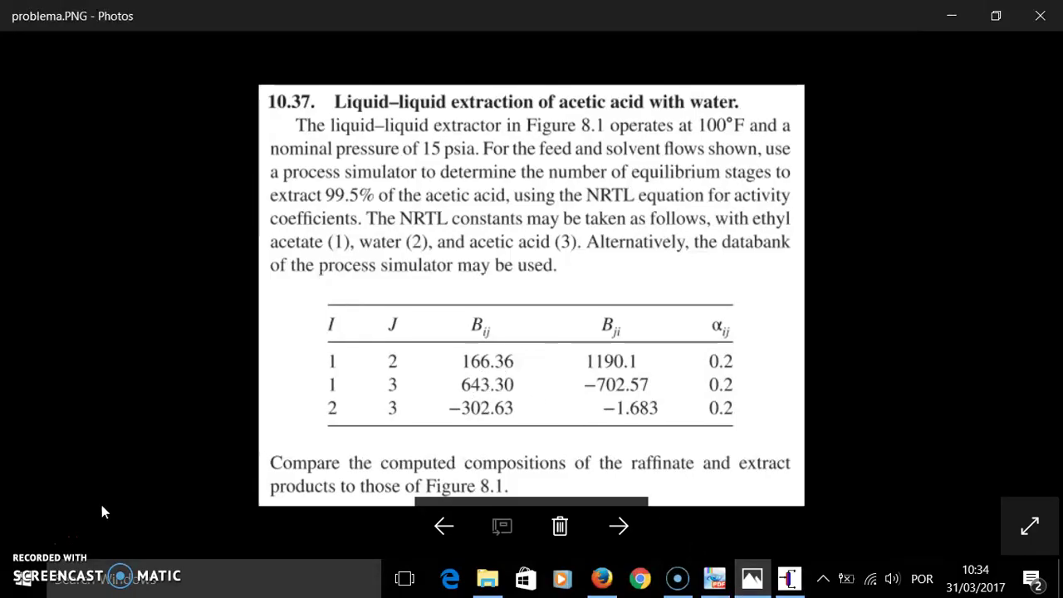
{"action": "key", "text": "alt+Tab"}
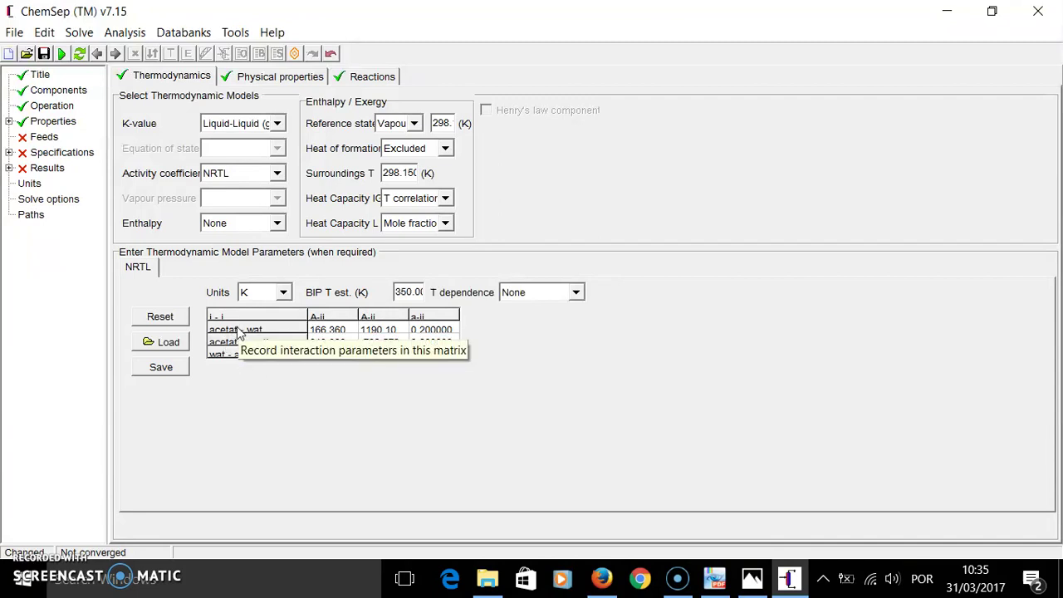
{"action": "left_click", "coordinate": [751, 583]}
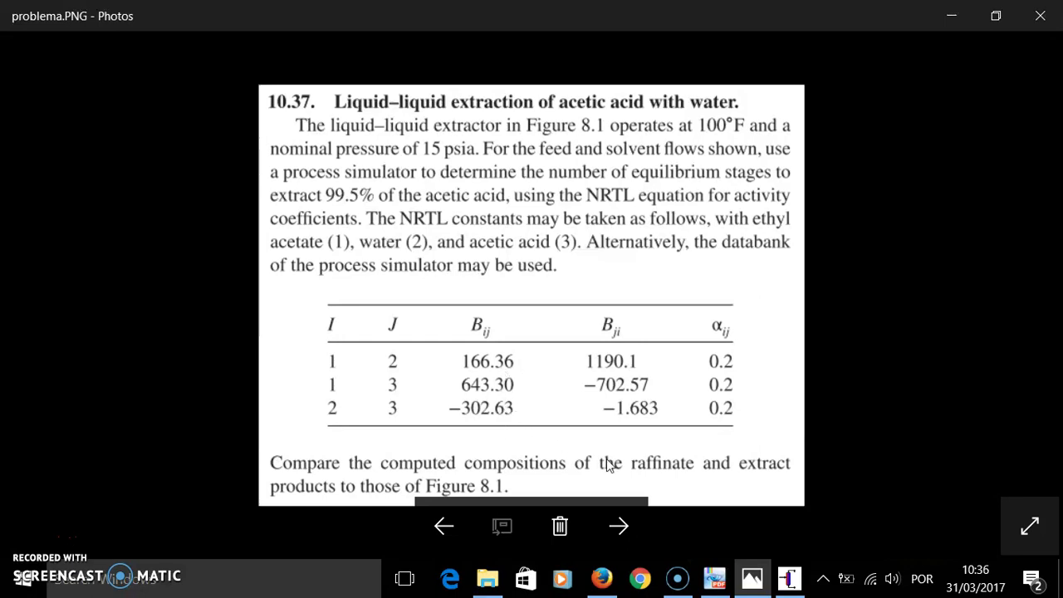
{"action": "left_click", "coordinate": [789, 579]}
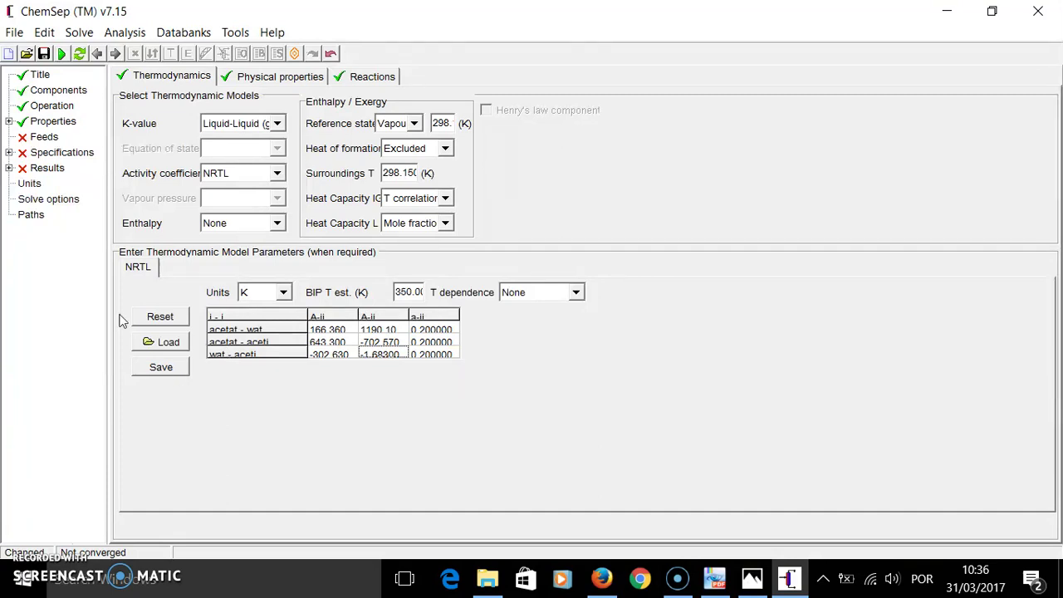
Step: Switch the feed stream specifications to mass flows
{"action": "left_click", "coordinate": [42, 138]}
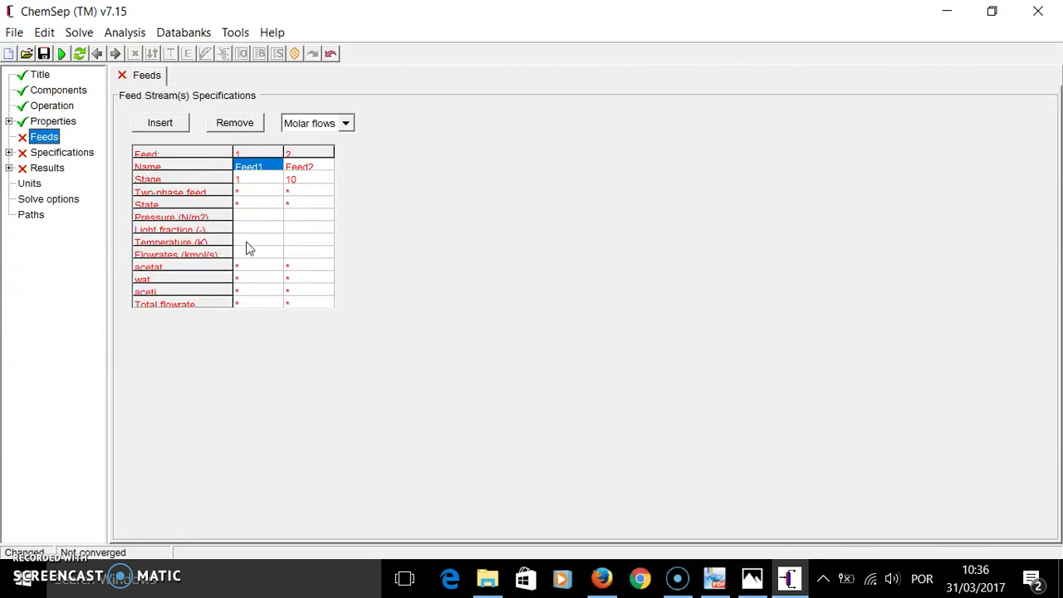
{"action": "left_click", "coordinate": [315, 127]}
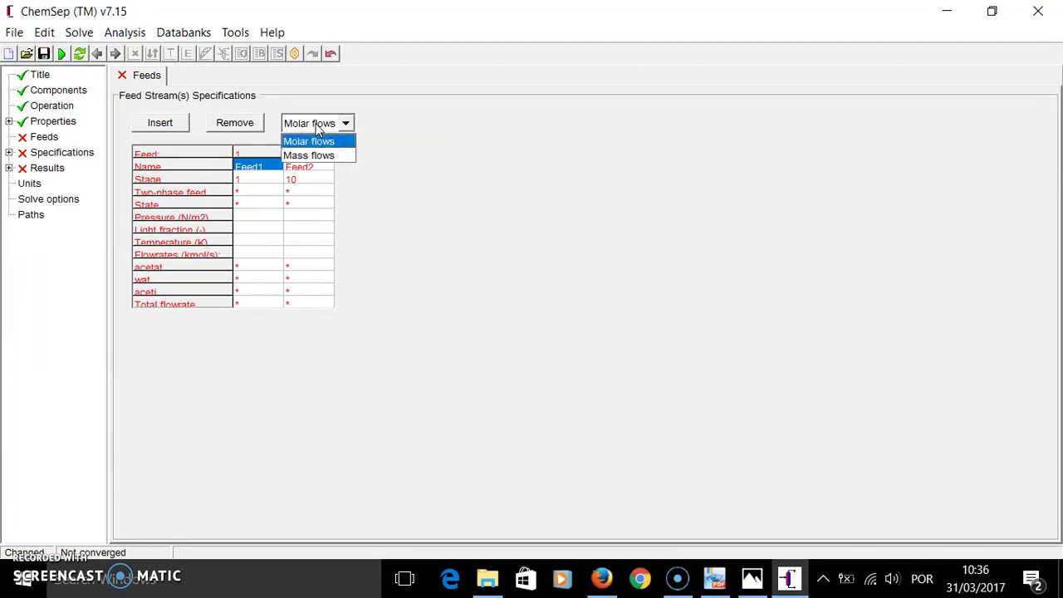
{"action": "left_click", "coordinate": [315, 156]}
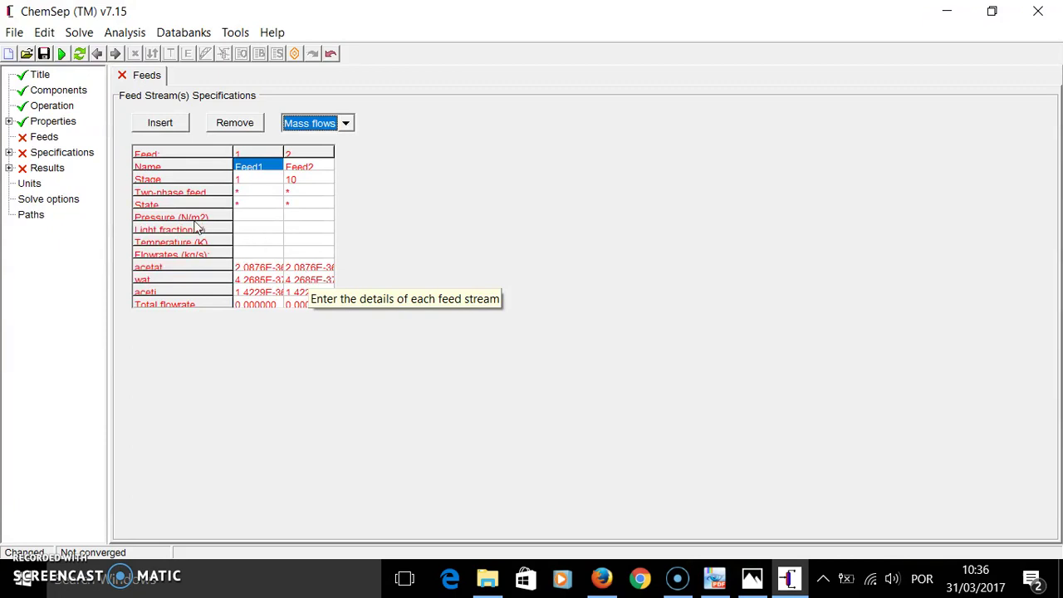
Step: Change the simulation units to F for temperature and lb/h for mass flow
{"action": "left_click", "coordinate": [30, 186]}
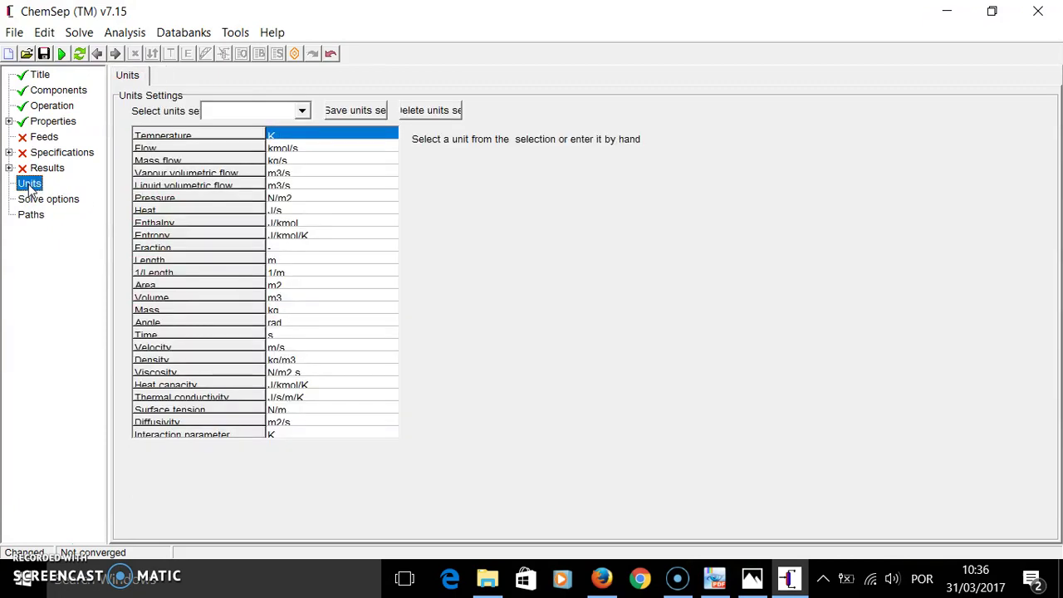
{"action": "left_click", "coordinate": [286, 135]}
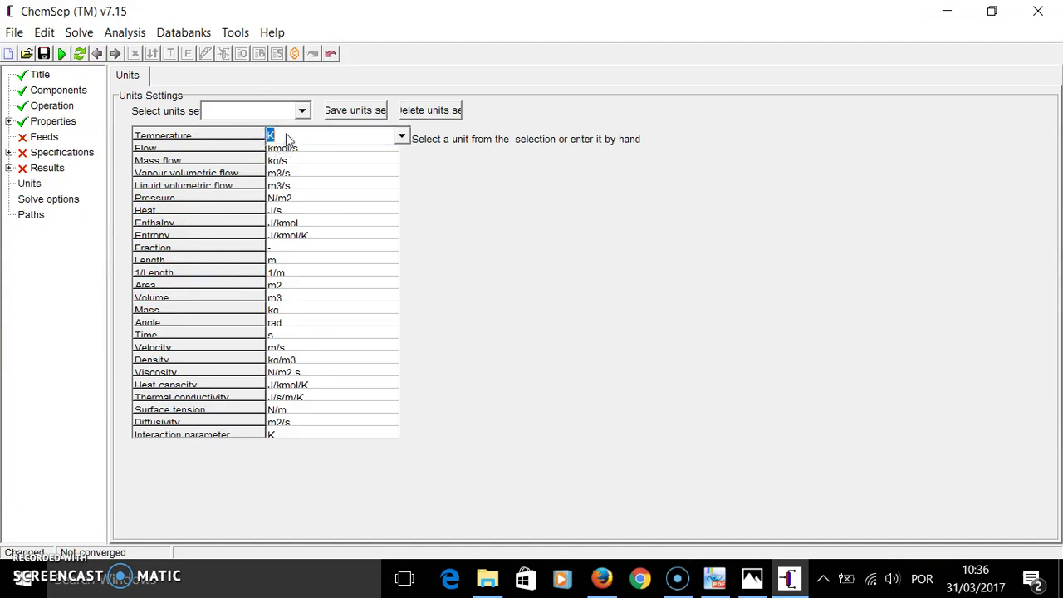
{"action": "left_click", "coordinate": [402, 136]}
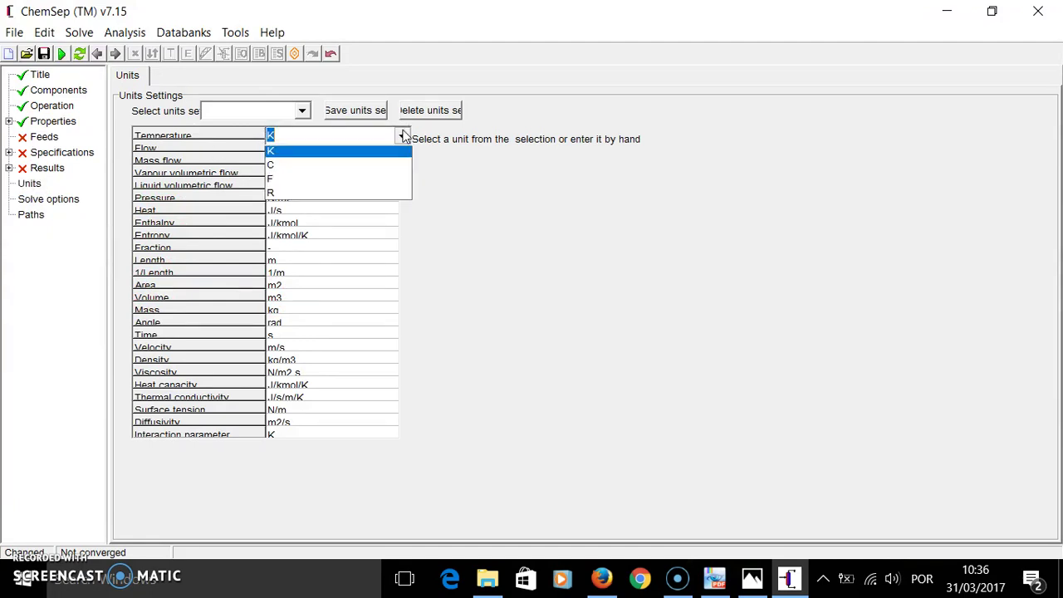
{"action": "left_click", "coordinate": [291, 184]}
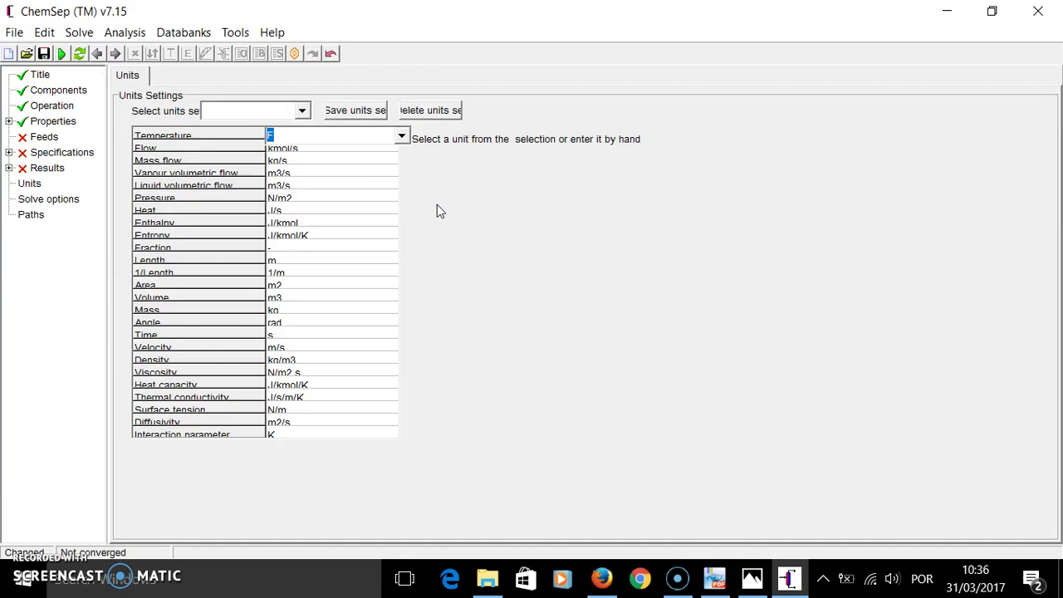
{"action": "left_click", "coordinate": [330, 148]}
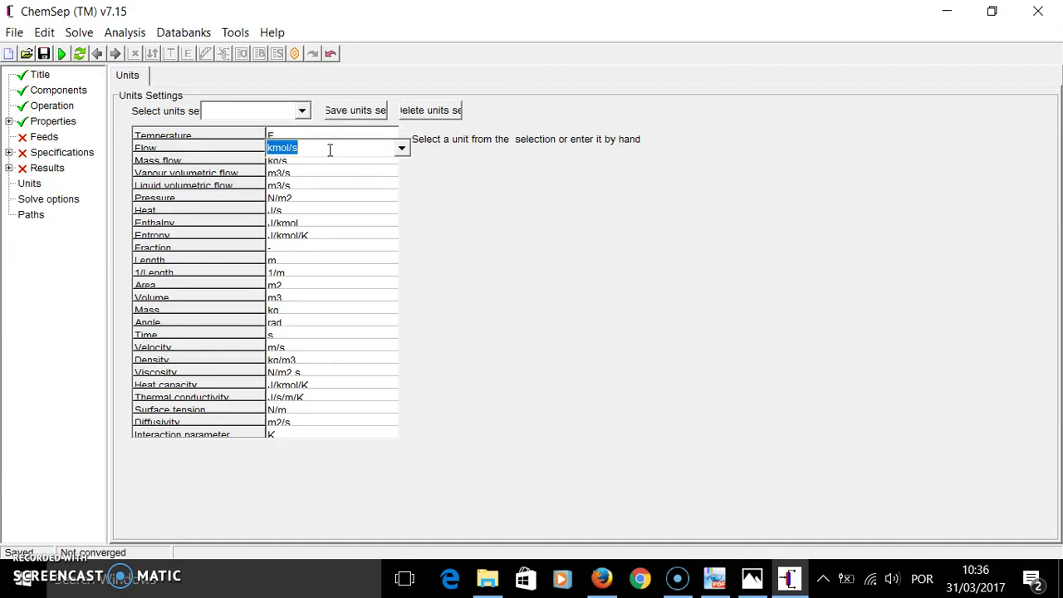
{"action": "left_click", "coordinate": [295, 160]}
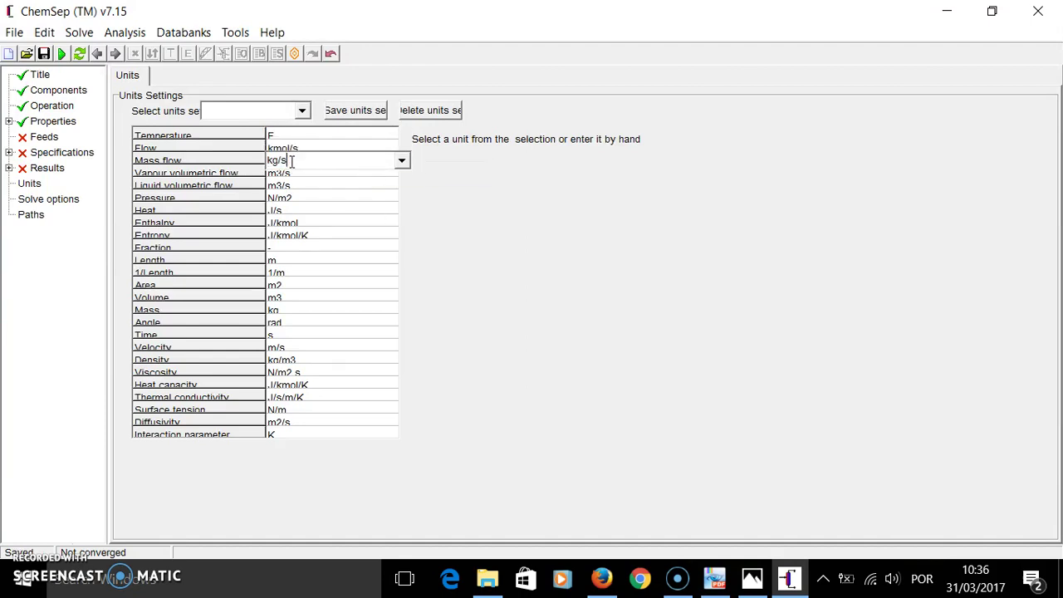
{"action": "left_click", "coordinate": [402, 163]}
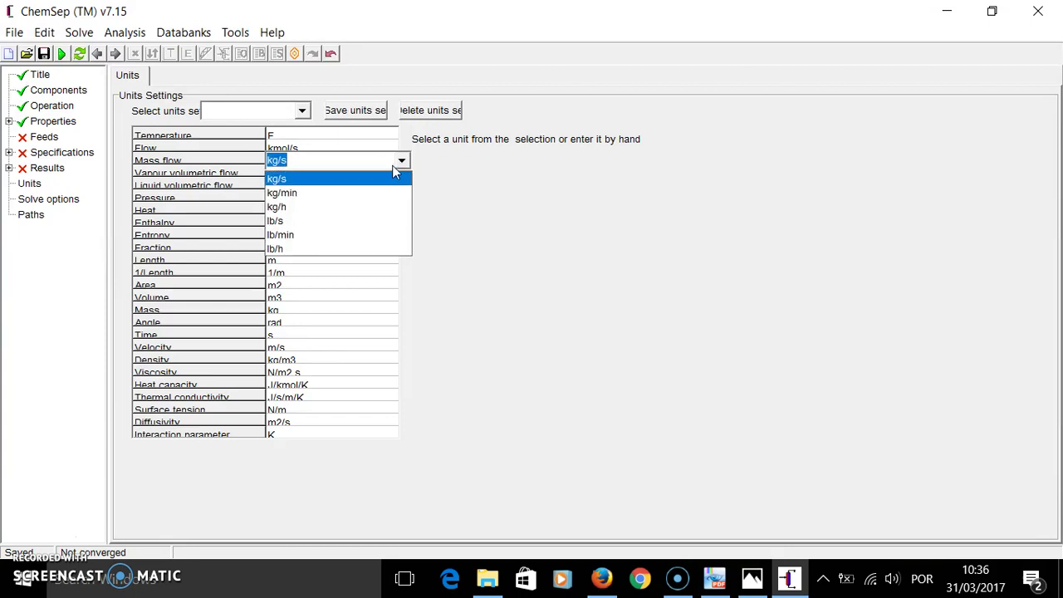
{"action": "left_click", "coordinate": [296, 247]}
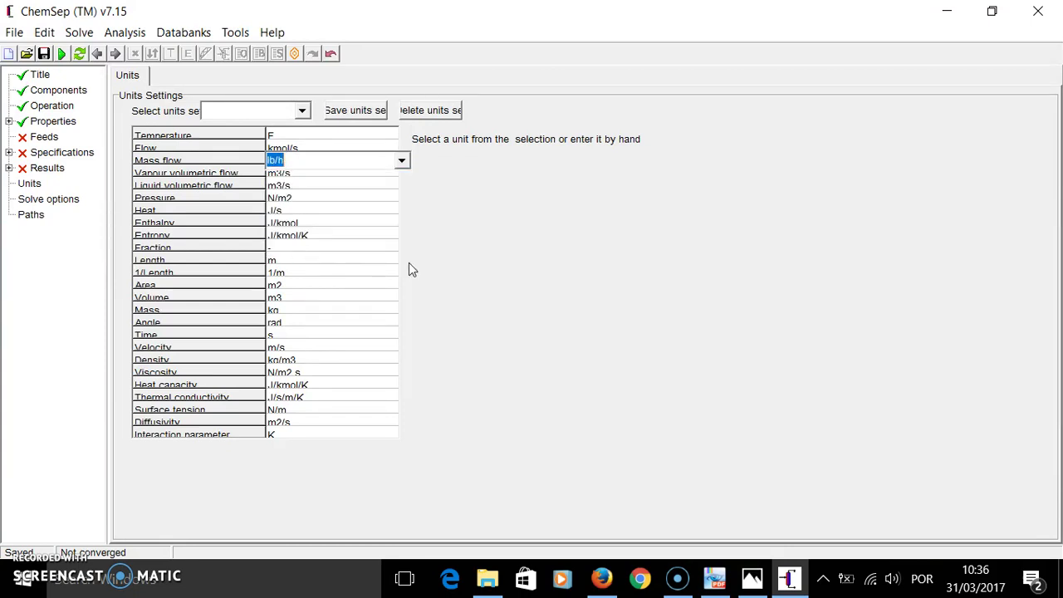
Step: Change the simulation's pressure unit to psia
{"action": "left_click", "coordinate": [298, 199]}
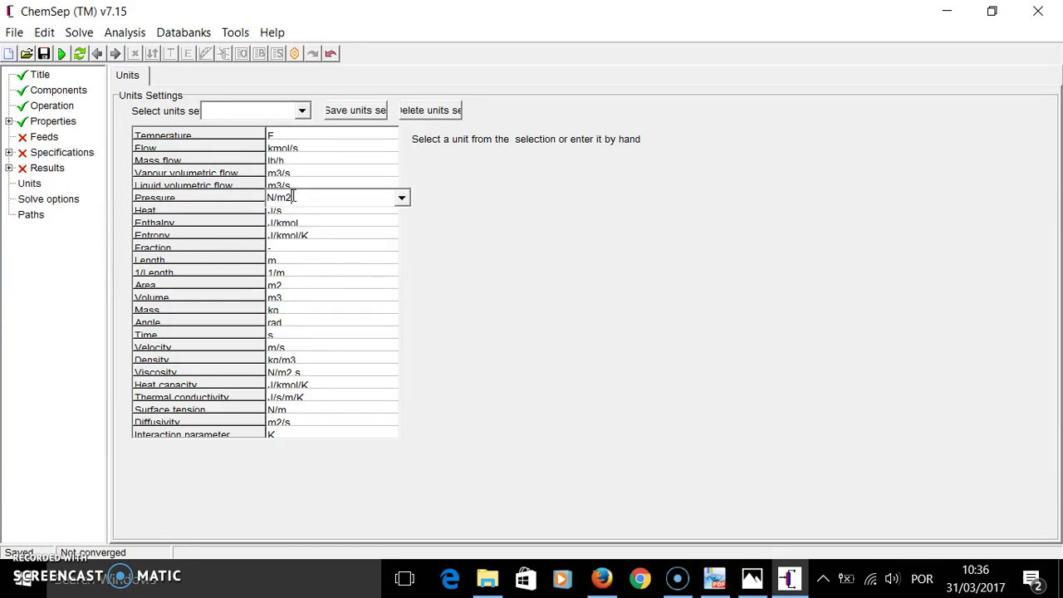
{"action": "left_click", "coordinate": [402, 202]}
{"action": "left_click", "coordinate": [402, 202]}
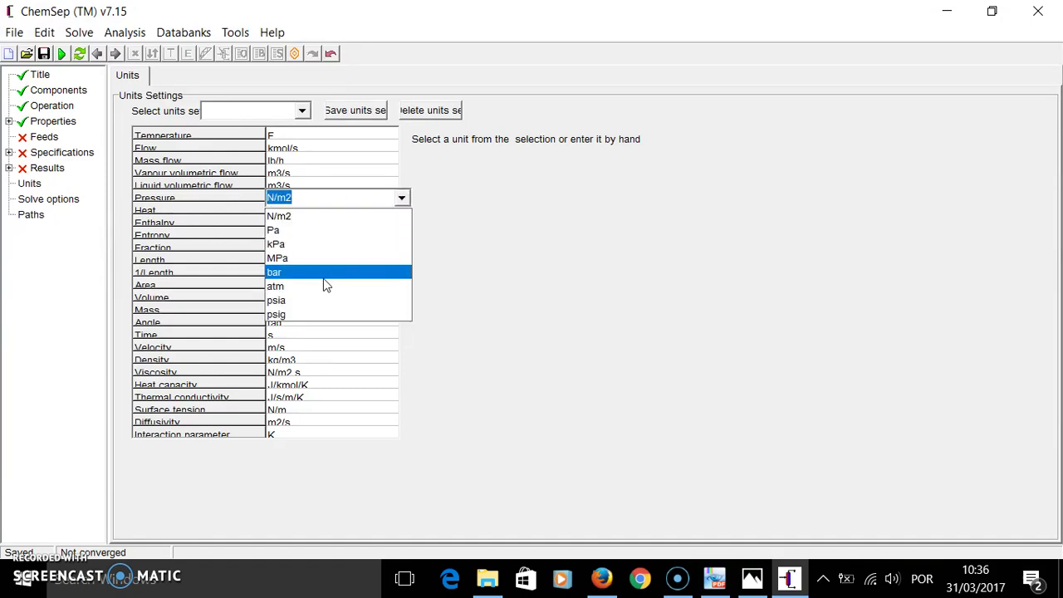
{"action": "left_click", "coordinate": [301, 302]}
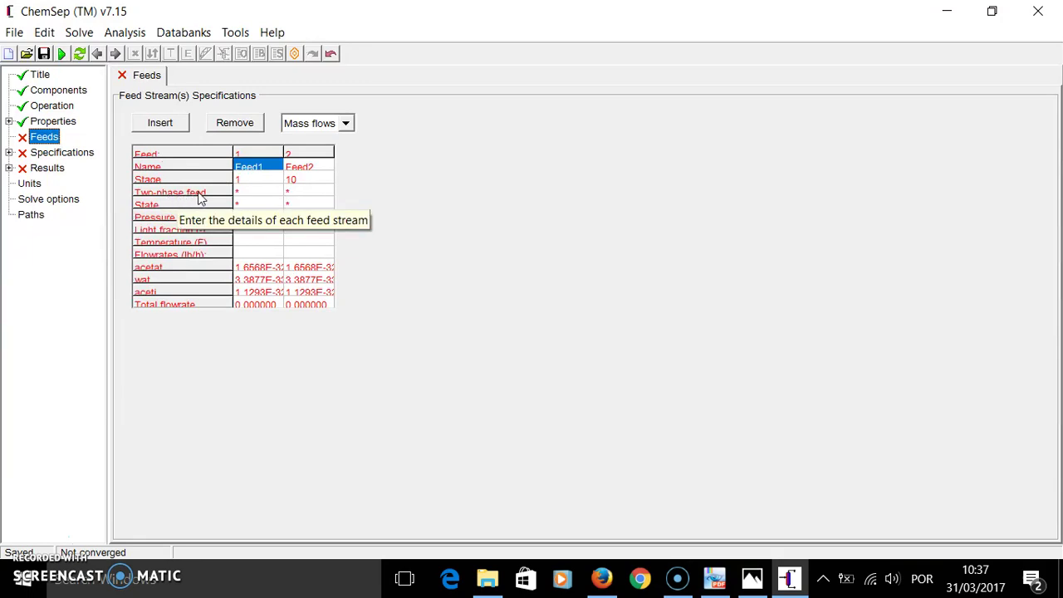
Step: Set the two-phase feed handling to Split for Feed1 and Split-below for Feed2
{"action": "left_click", "coordinate": [246, 195]}
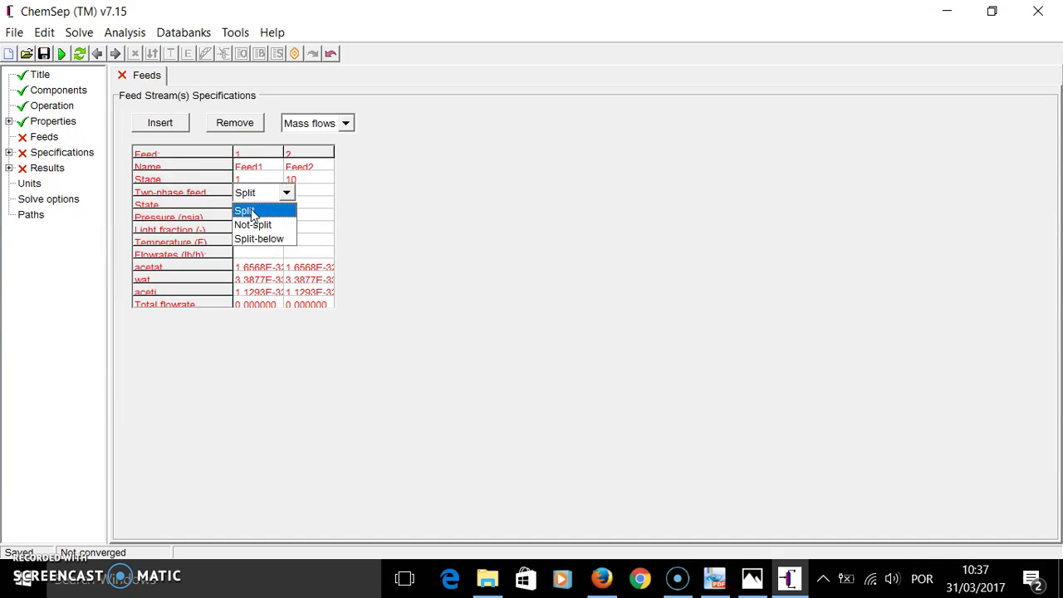
{"action": "left_click", "coordinate": [252, 212]}
{"action": "left_click", "coordinate": [292, 195]}
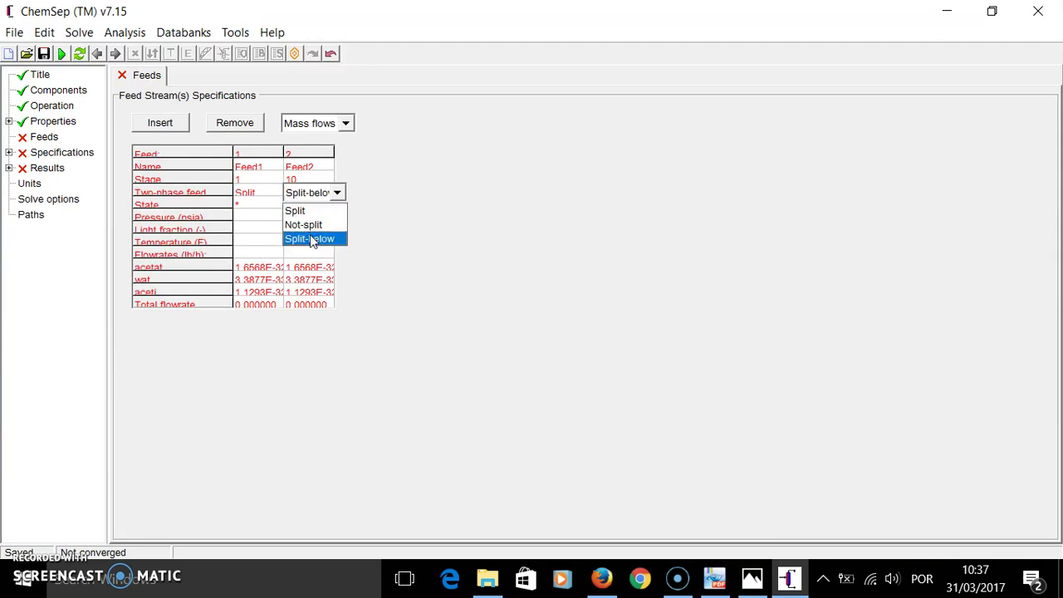
{"action": "left_click", "coordinate": [310, 235]}
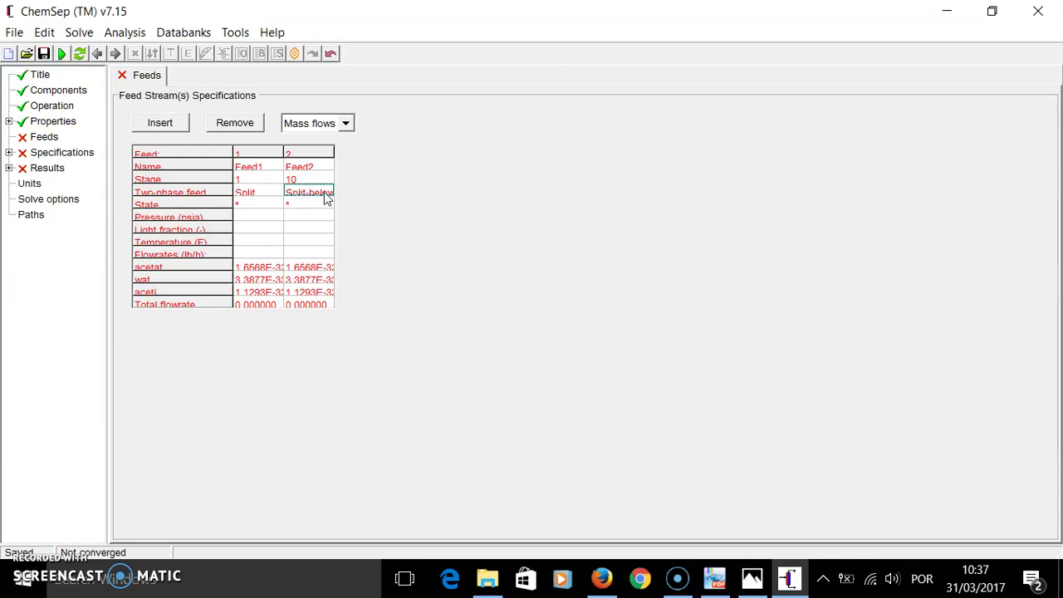
Step: Specify the state of both Feed1 and Feed2 by light fraction and temperature
{"action": "left_click", "coordinate": [241, 205]}
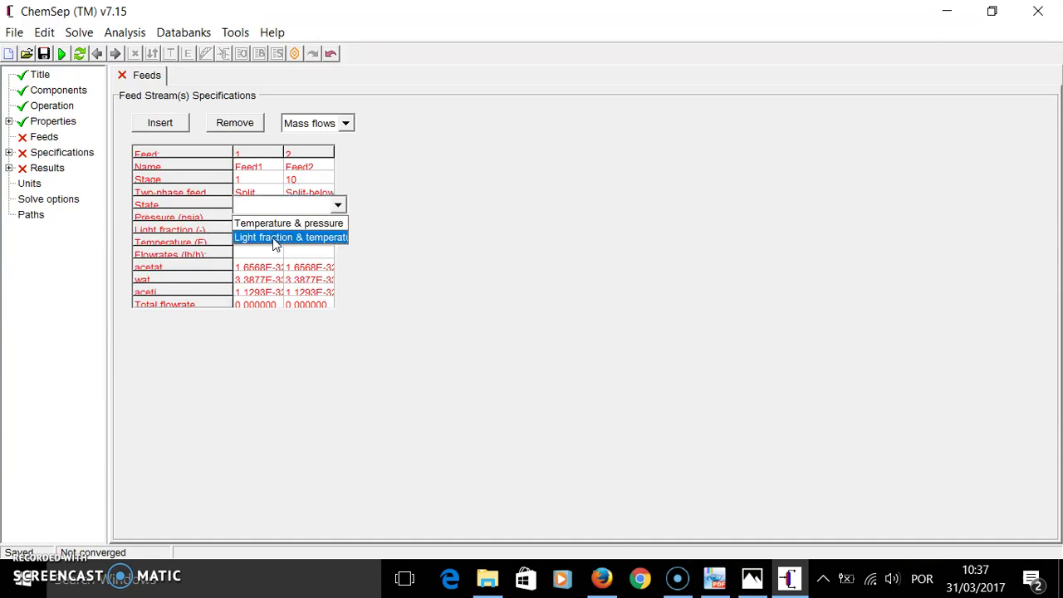
{"action": "left_click", "coordinate": [309, 239]}
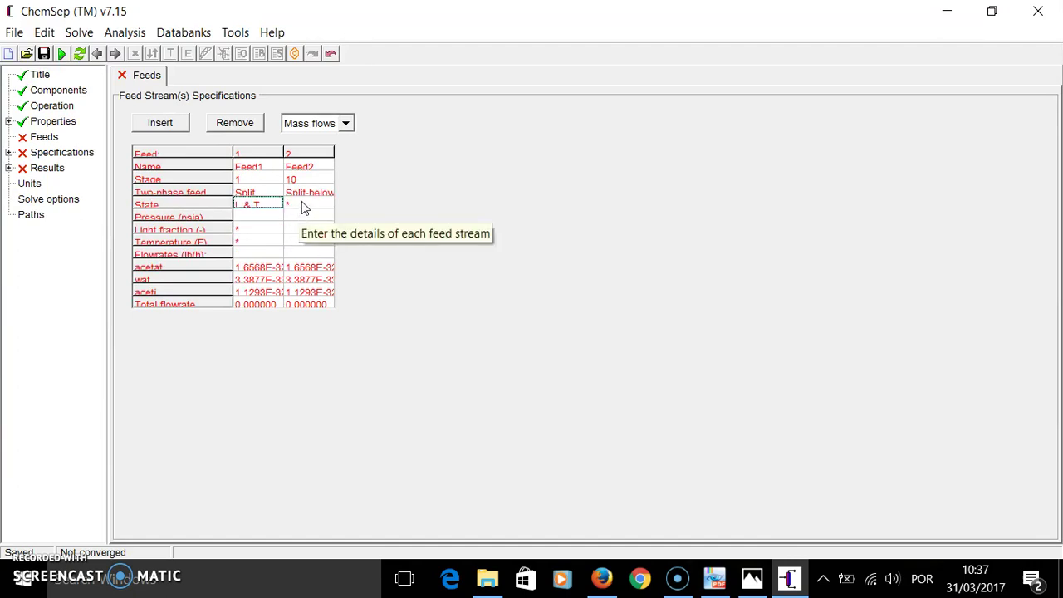
{"action": "left_click", "coordinate": [303, 207]}
{"action": "left_click", "coordinate": [309, 236]}
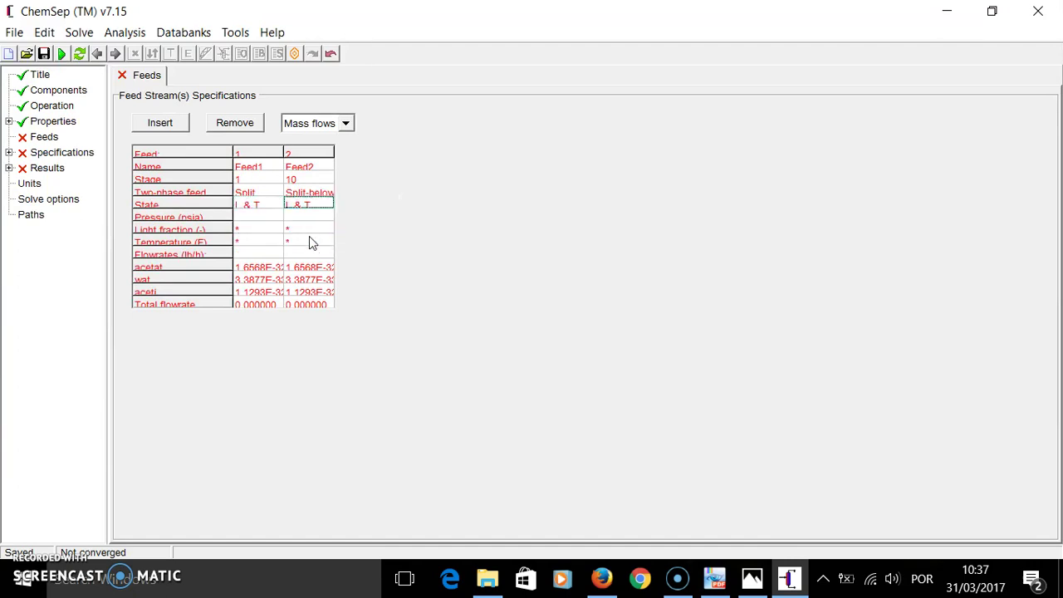
Step: Set the light fraction to 0 for Feed1 and 1 for Feed2
{"action": "left_click", "coordinate": [240, 231]}
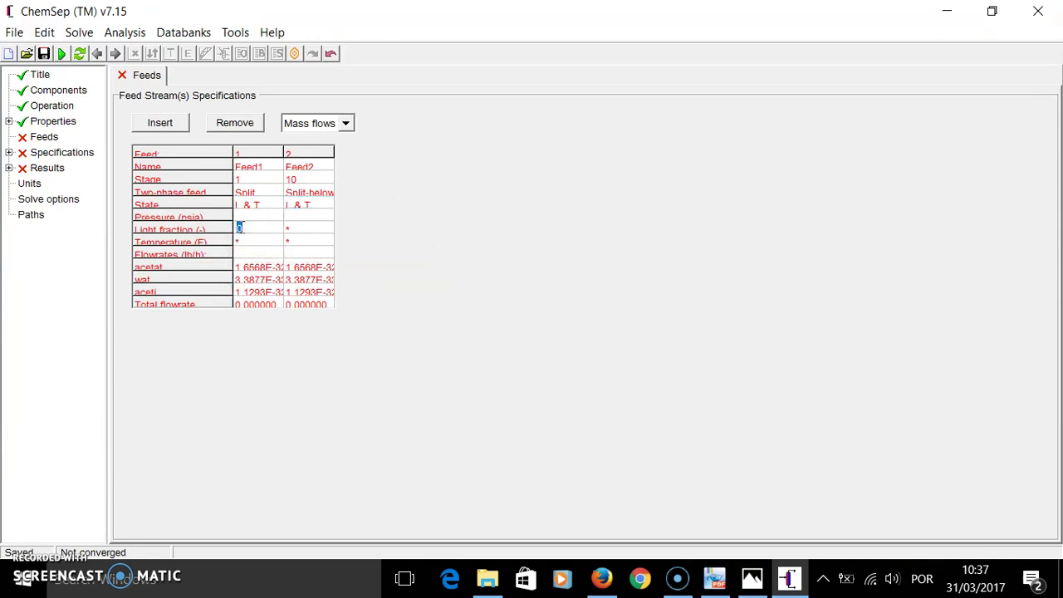
{"action": "left_click", "coordinate": [251, 230]}
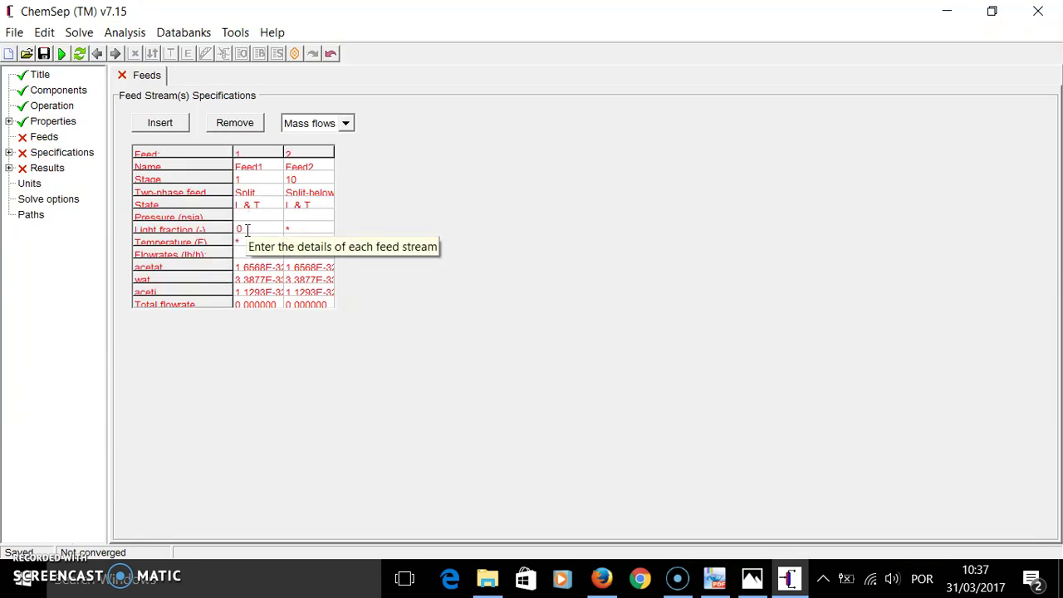
{"action": "left_click", "coordinate": [298, 228]}
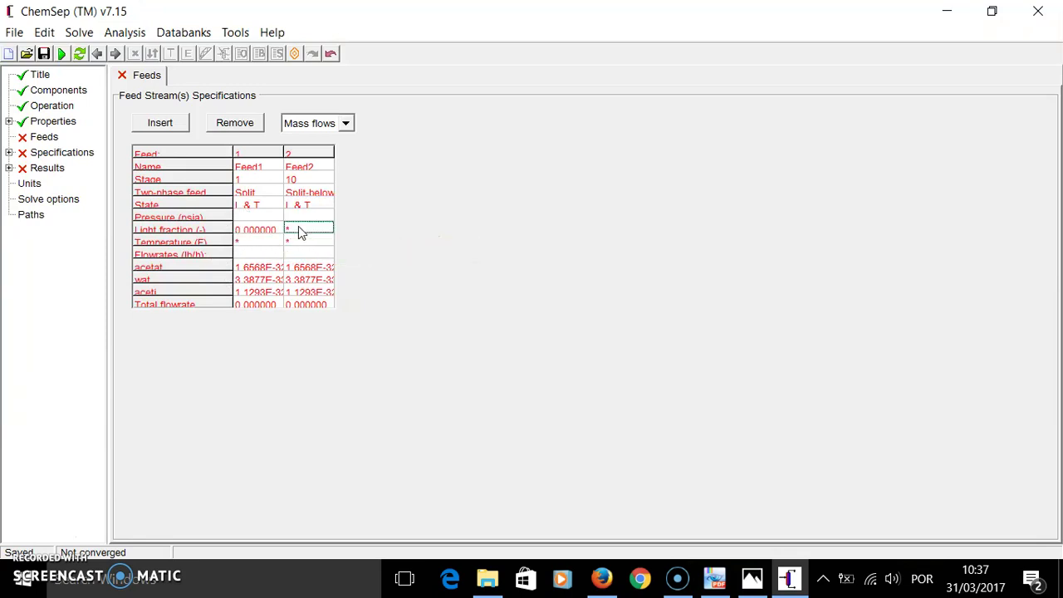
{"action": "type", "text": "1"}
{"action": "left_click", "coordinate": [288, 242]}
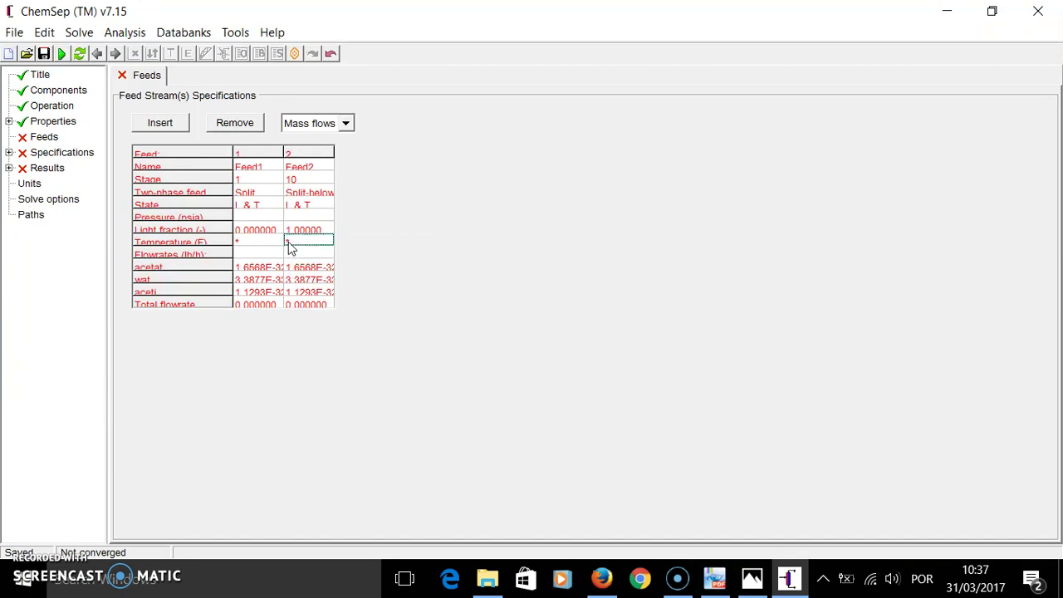
{"action": "left_click", "coordinate": [238, 207]}
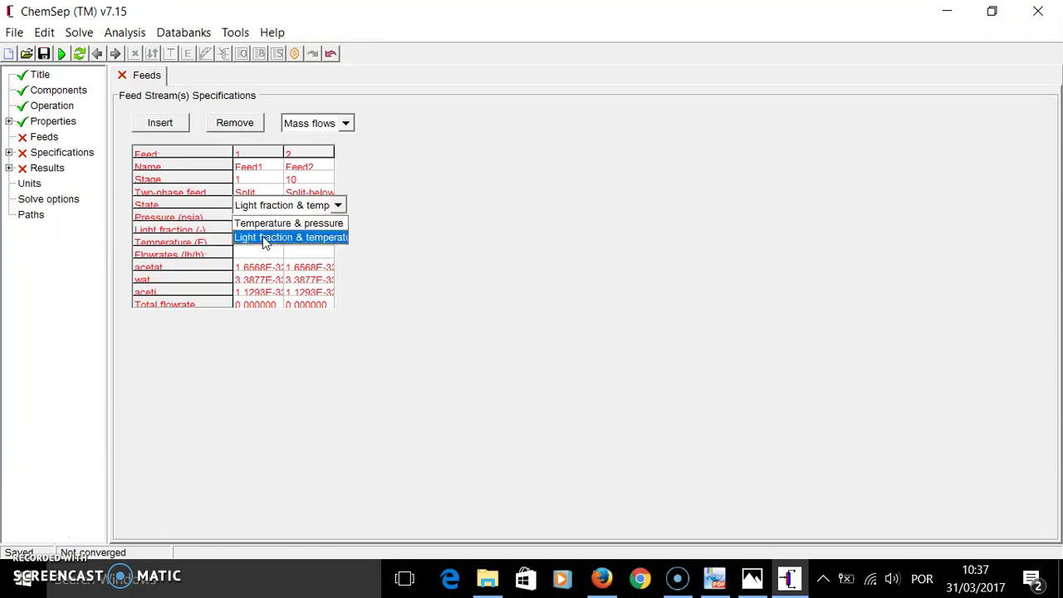
{"action": "left_click", "coordinate": [268, 196]}
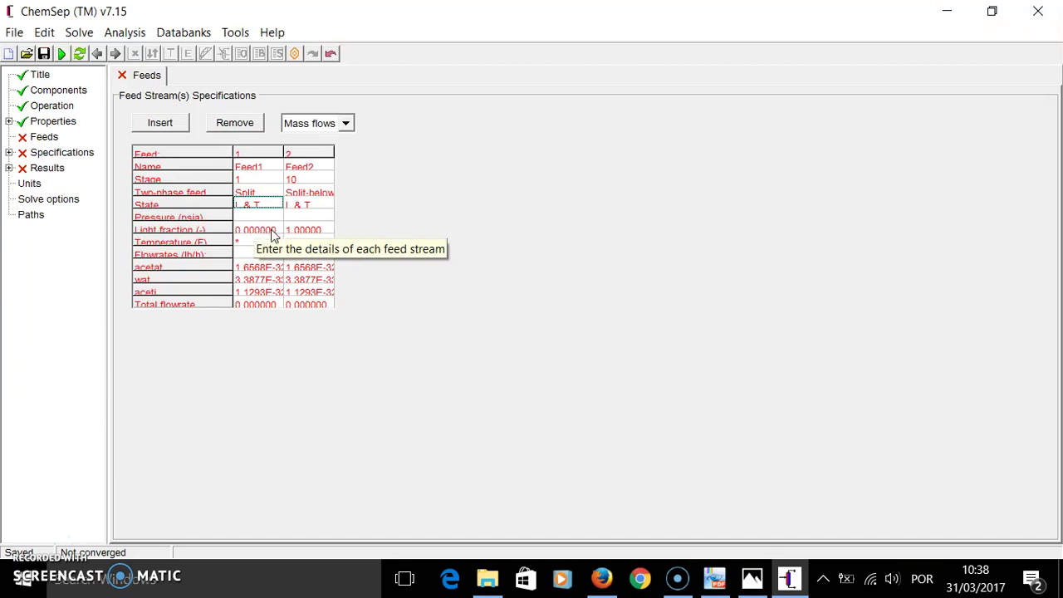
{"action": "left_click", "coordinate": [303, 233]}
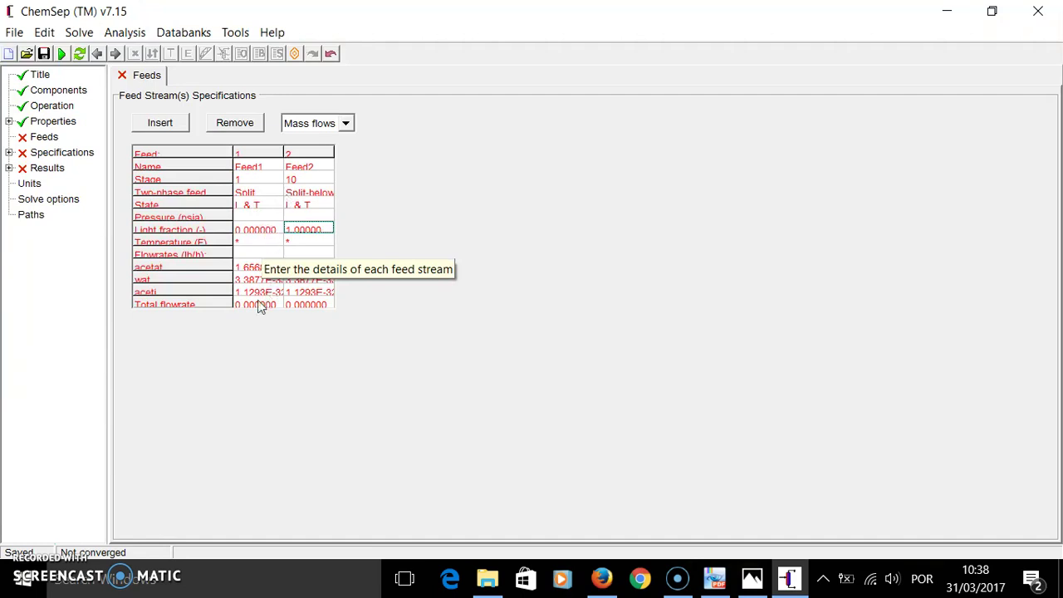
Step: Set the temperature of Feed1 and Feed2 to the operating temperature in the problem image, 100 F
{"action": "left_click", "coordinate": [249, 245]}
{"action": "left_click", "coordinate": [249, 245]}
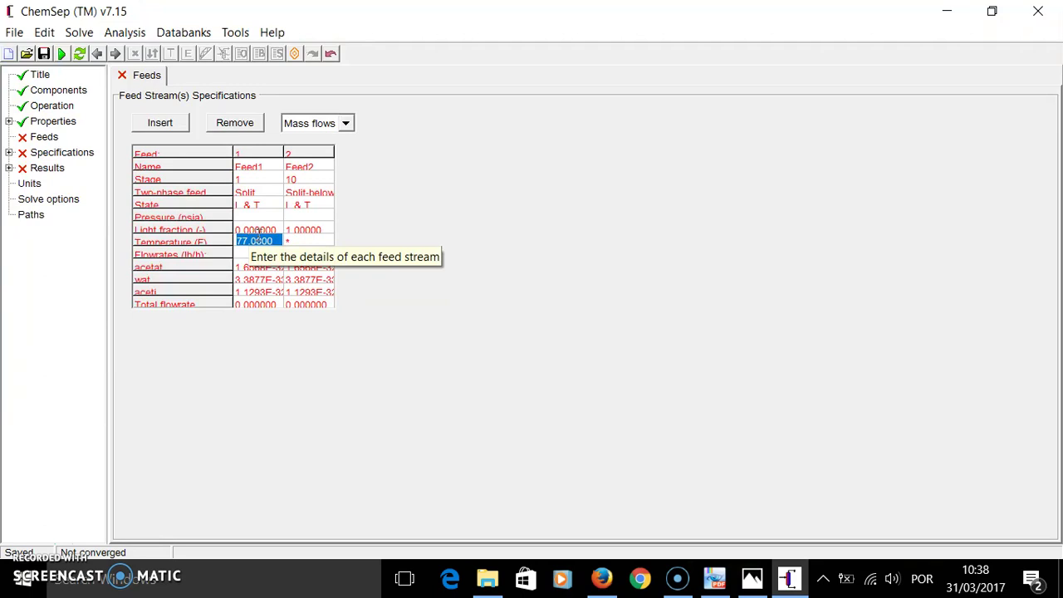
{"action": "left_click", "coordinate": [752, 579]}
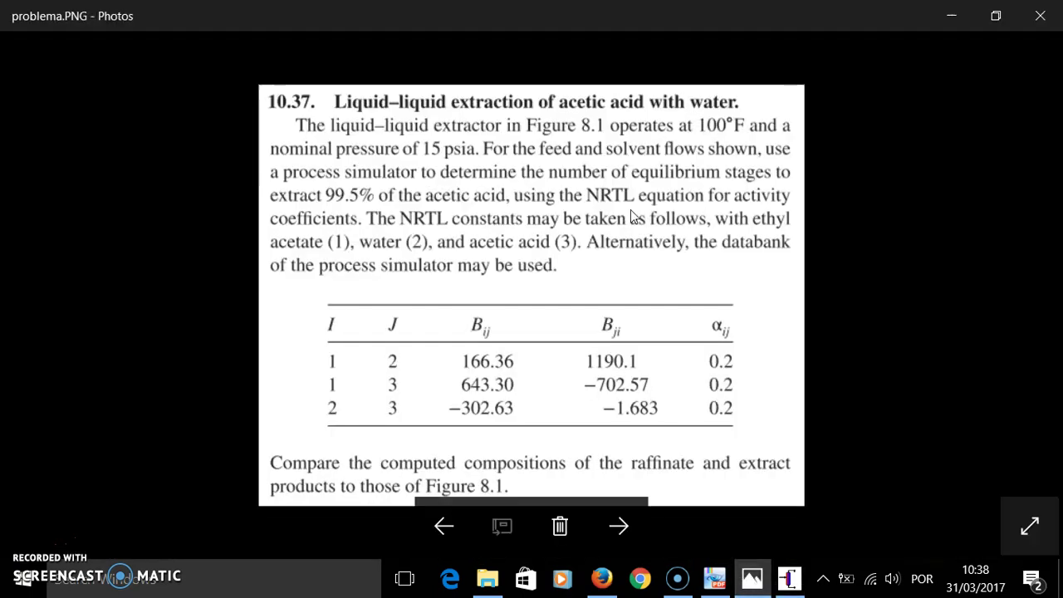
{"action": "left_click", "coordinate": [790, 579]}
{"action": "type", "text": "100"}
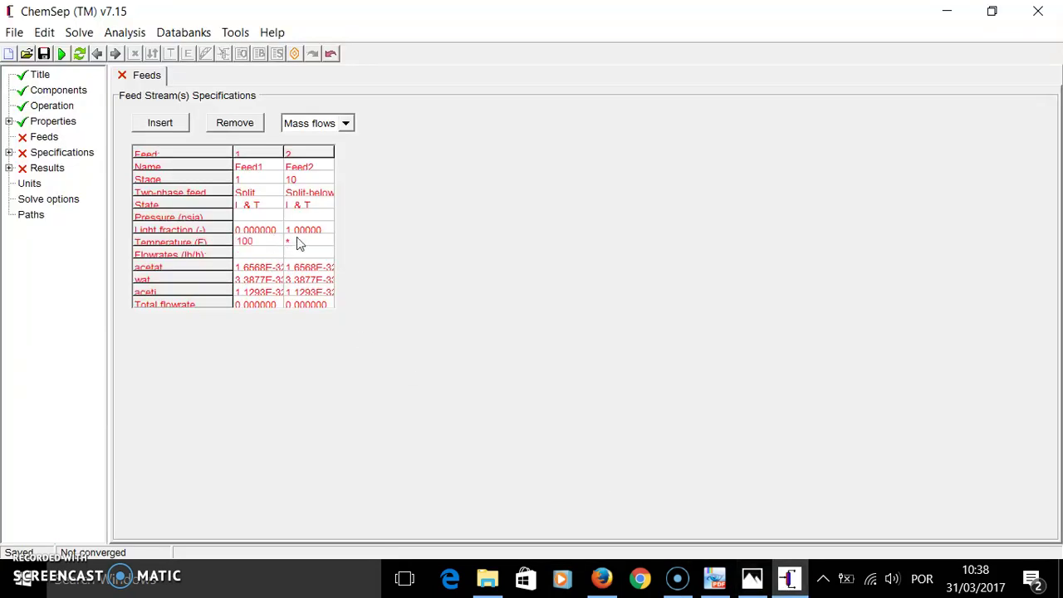
{"action": "left_click", "coordinate": [299, 243]}
{"action": "type", "text": "1"}
{"action": "key", "text": "Return"}
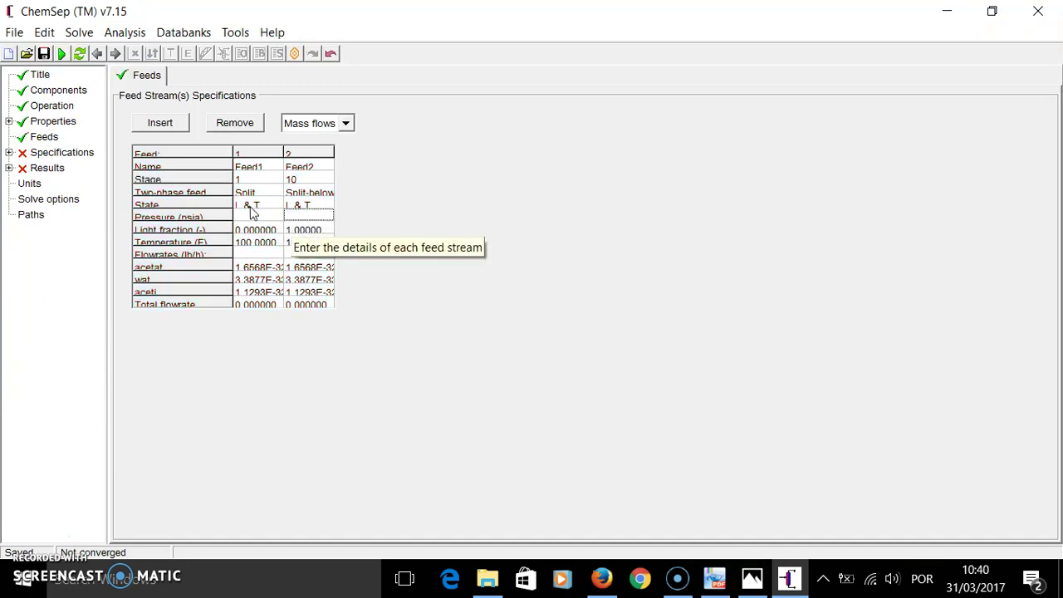
{"action": "left_click", "coordinate": [255, 207]}
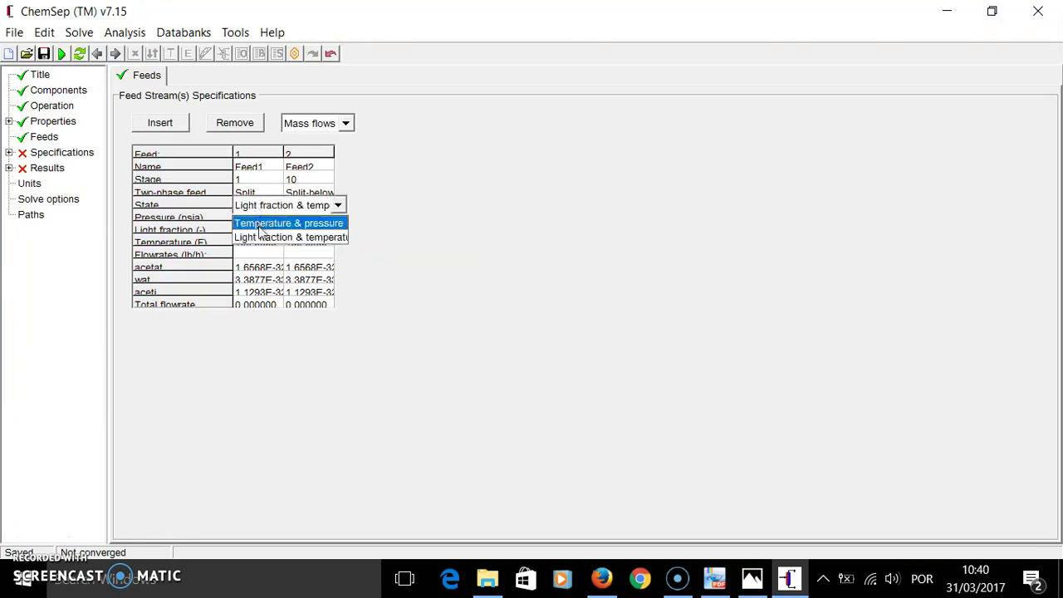
{"action": "left_click", "coordinate": [344, 258]}
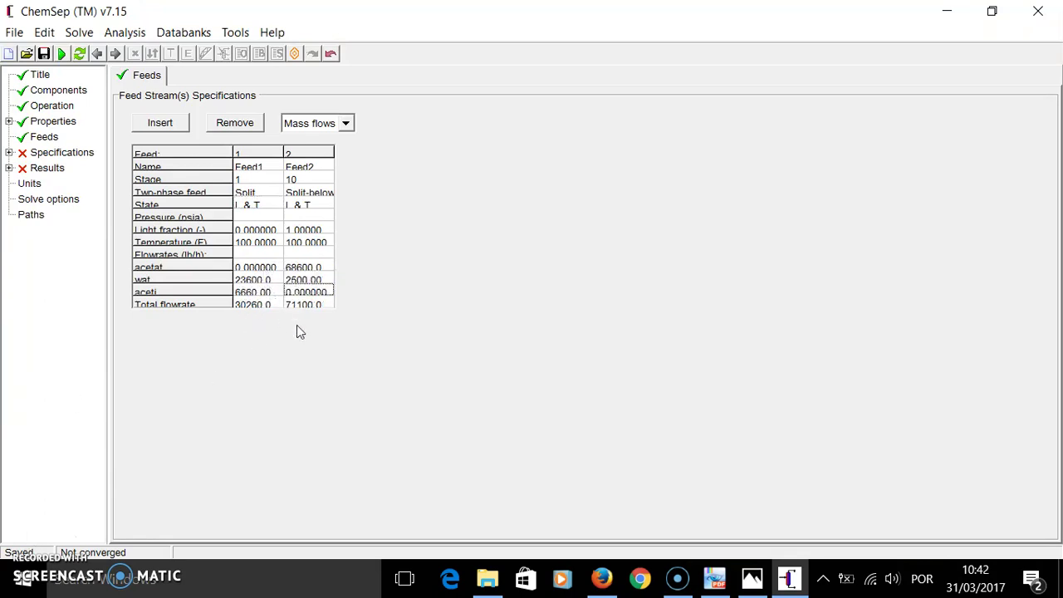
Step: Check the feed and recycle solvent flow rates in the extractor figure extrator.PNG, then return to ChemSep
{"action": "left_click", "coordinate": [751, 582]}
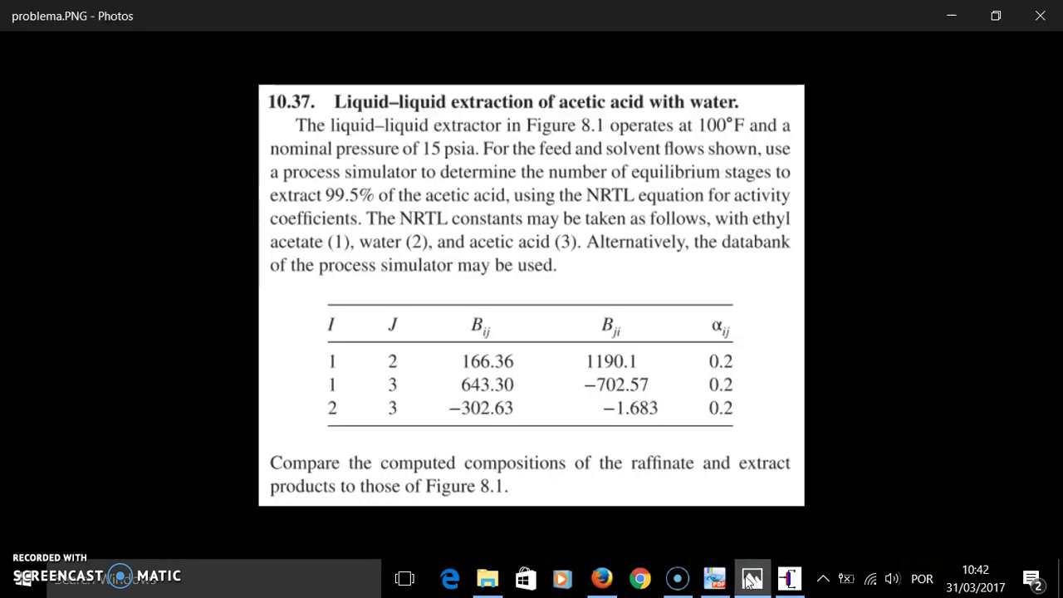
{"action": "left_click", "coordinate": [751, 582]}
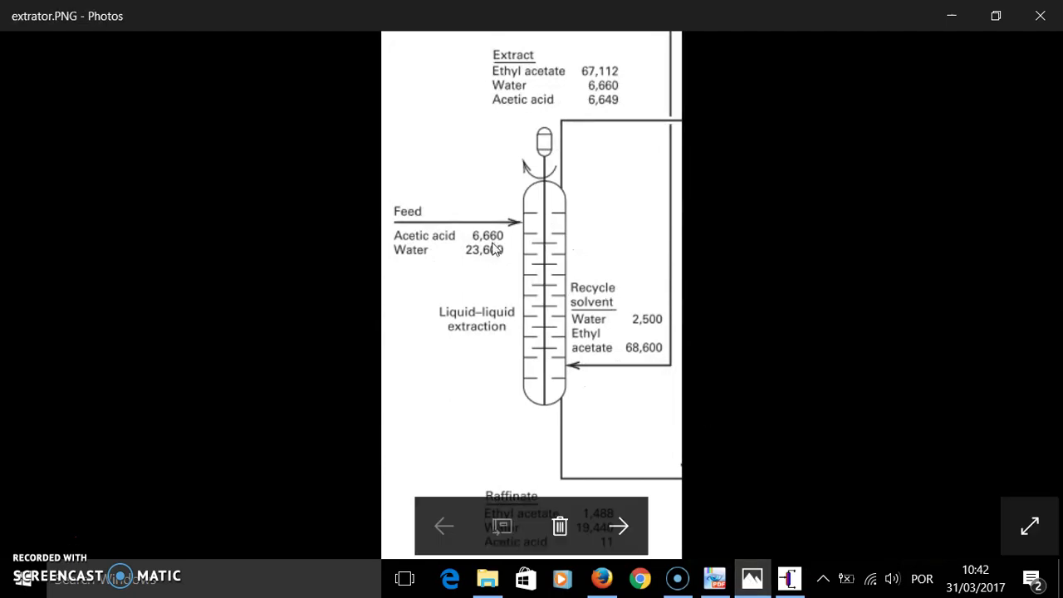
{"action": "left_click", "coordinate": [790, 579]}
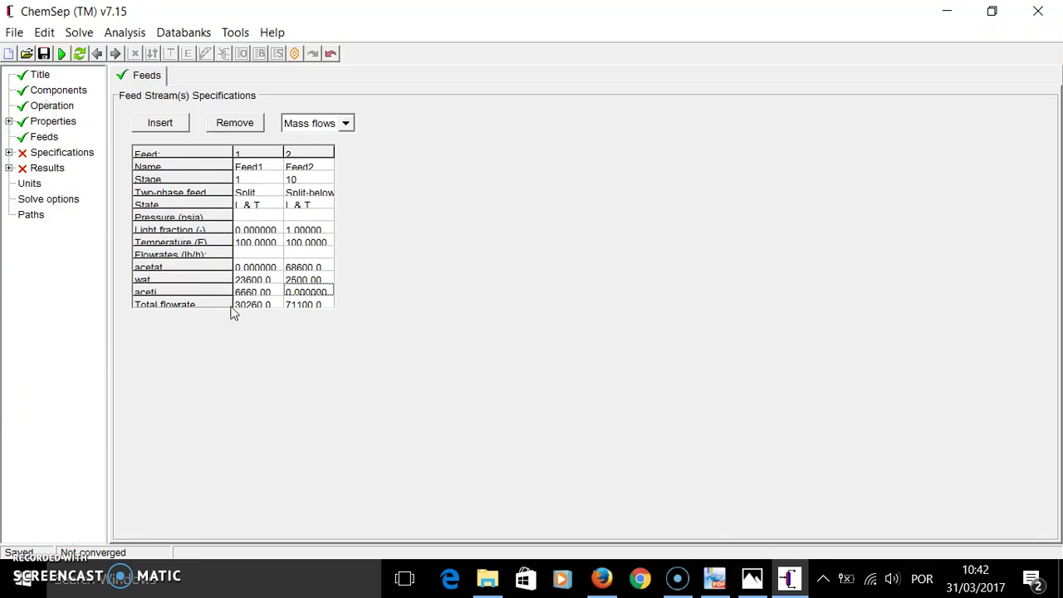
Step: Specify a constant column pressure with the problem's nominal pressure as top pressure, and open the heaters/coolers specifications
{"action": "left_click", "coordinate": [9, 153]}
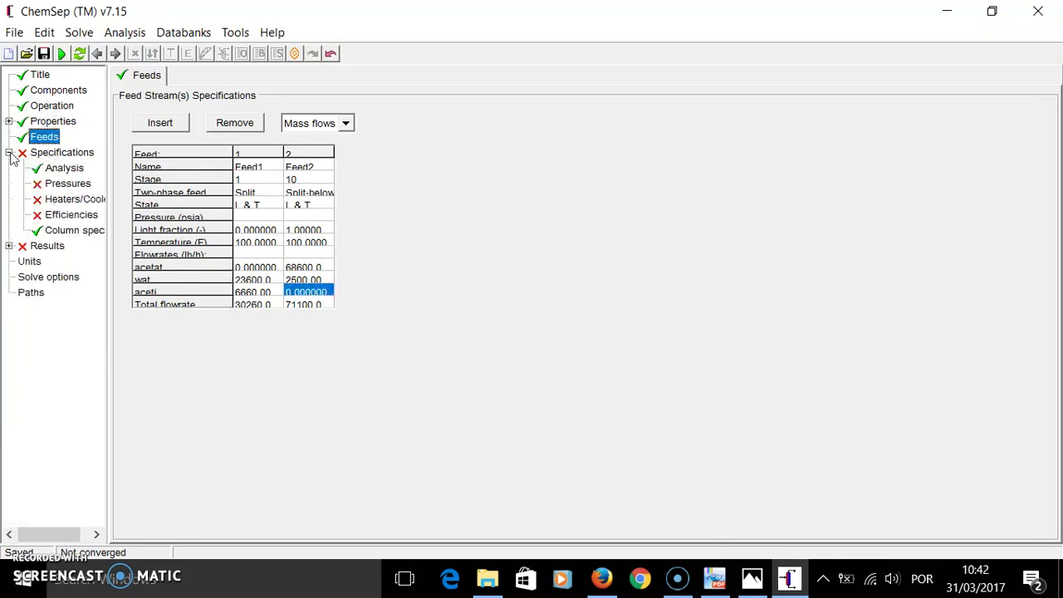
{"action": "left_click", "coordinate": [66, 184]}
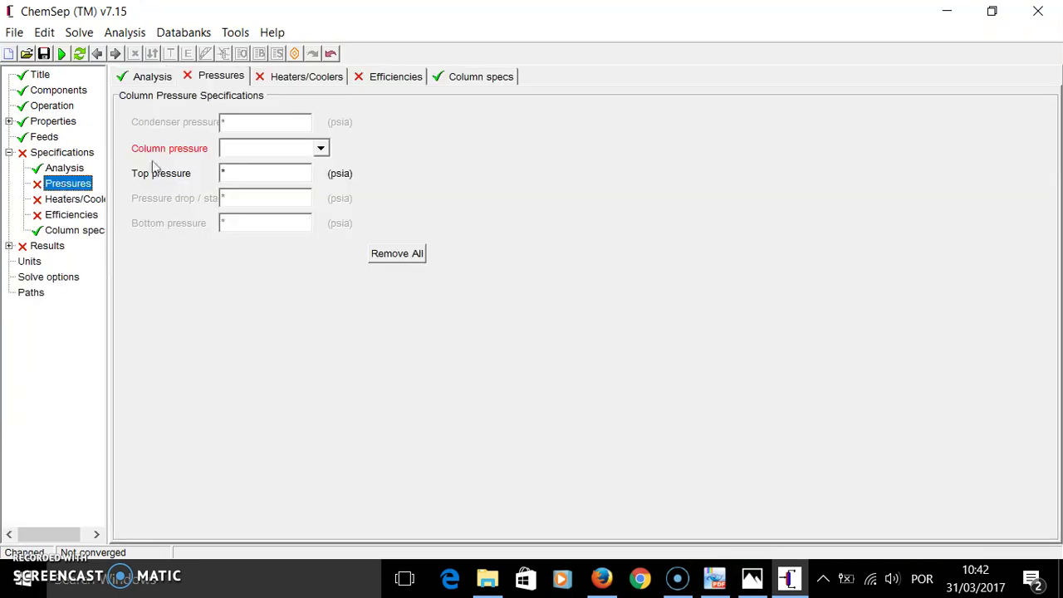
{"action": "left_click", "coordinate": [277, 148]}
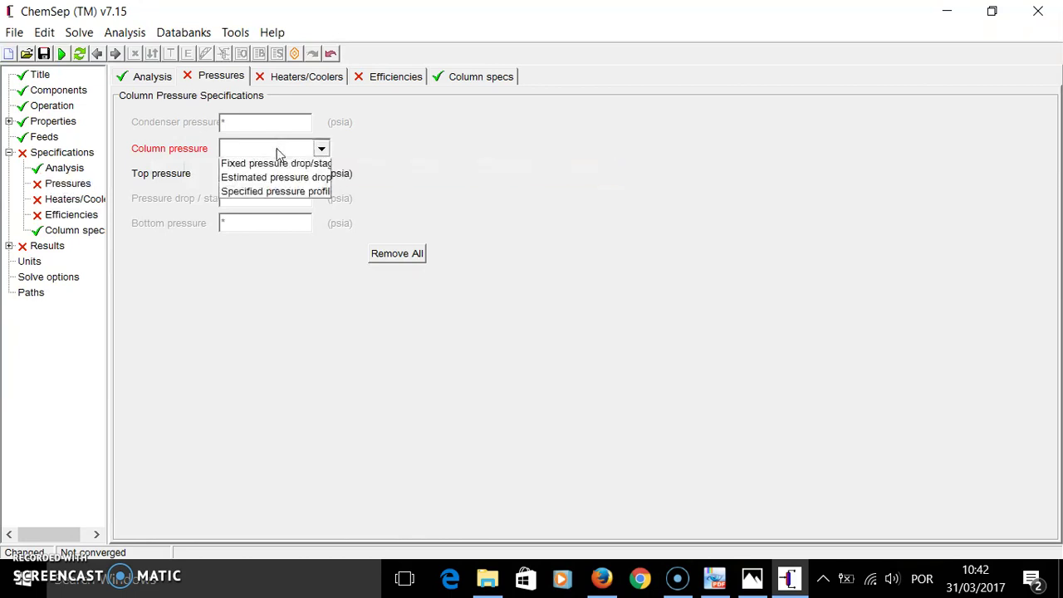
{"action": "left_click", "coordinate": [275, 167]}
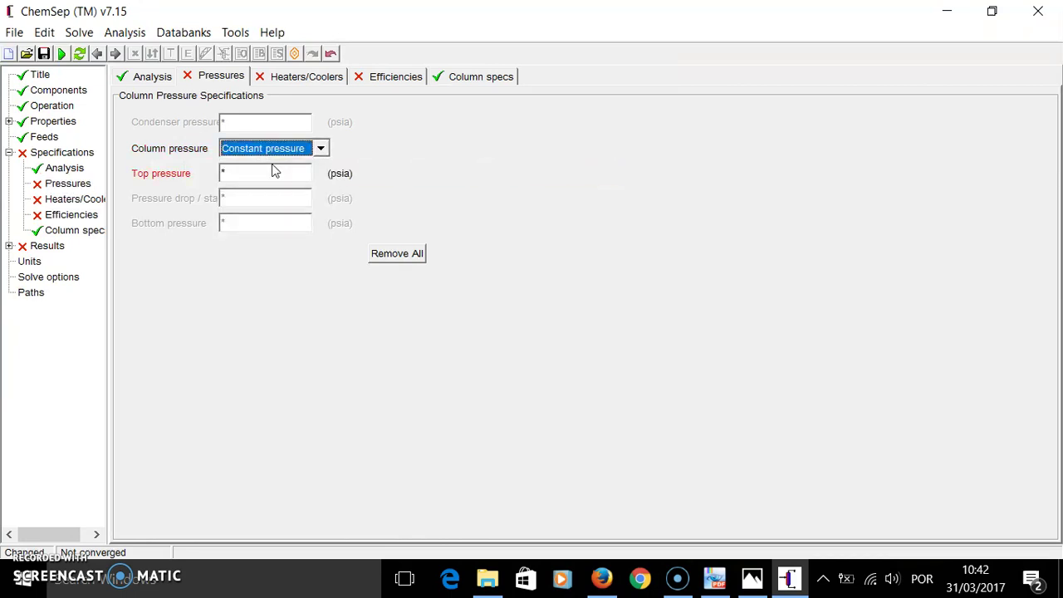
{"action": "left_click", "coordinate": [236, 174]}
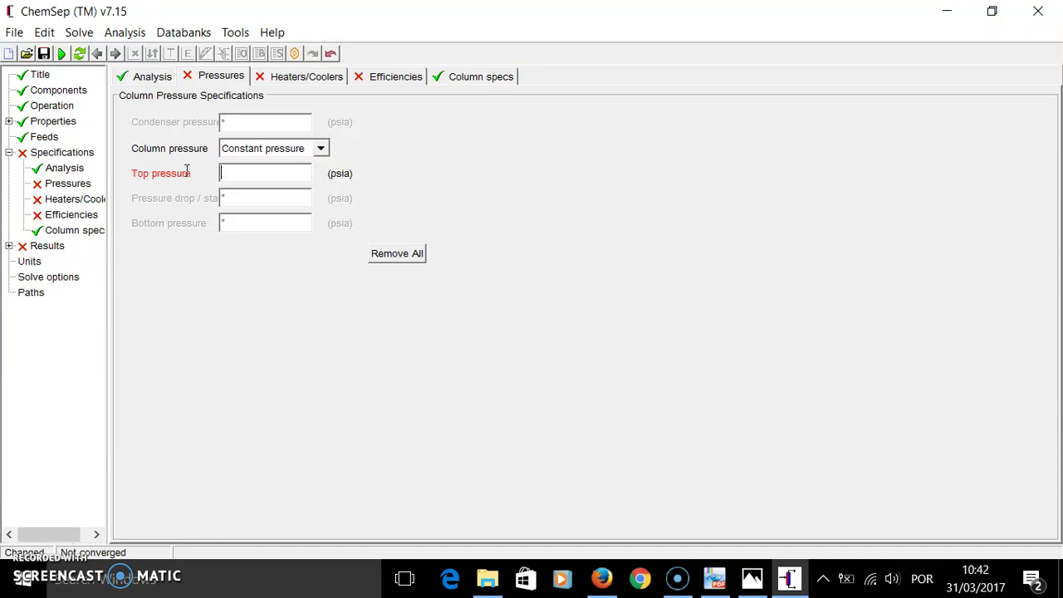
{"action": "key", "text": "Return"}
{"action": "left_click", "coordinate": [79, 200]}
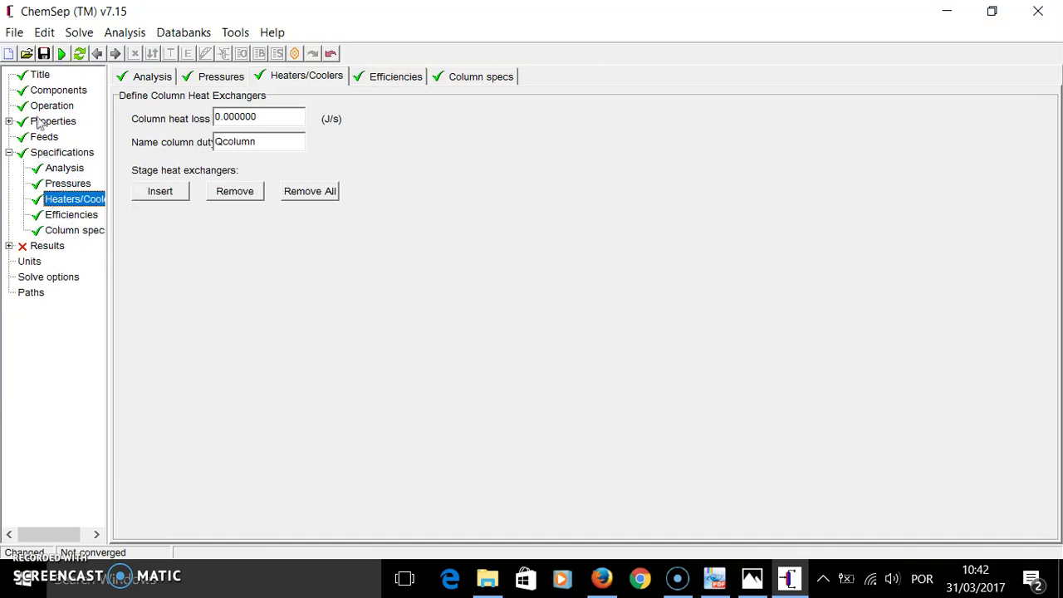
Step: Save the simulation to the Desktop as extrator_2.sep
{"action": "left_click", "coordinate": [43, 54]}
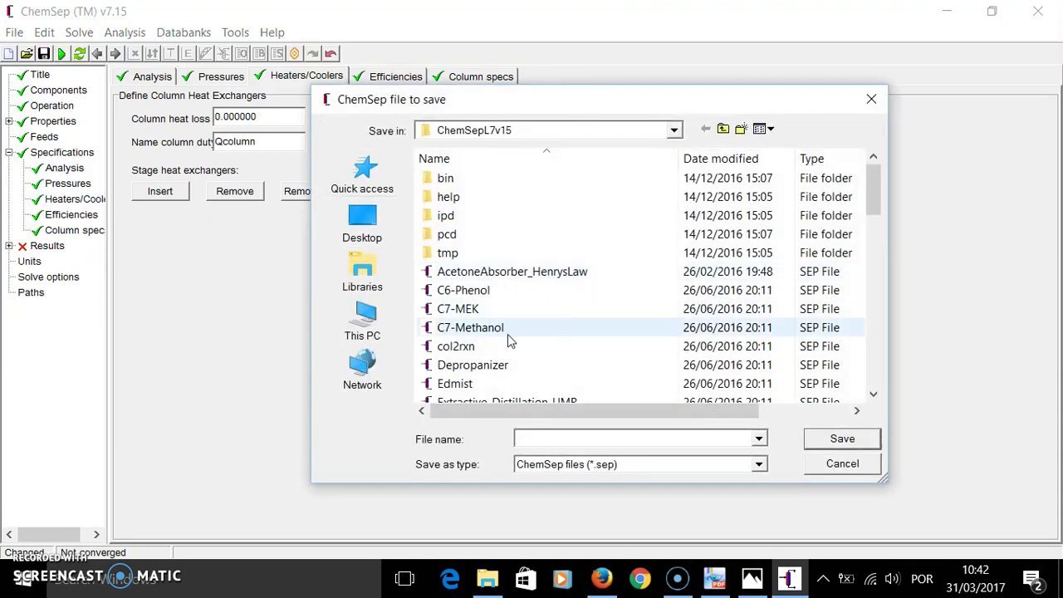
{"action": "left_click", "coordinate": [365, 219]}
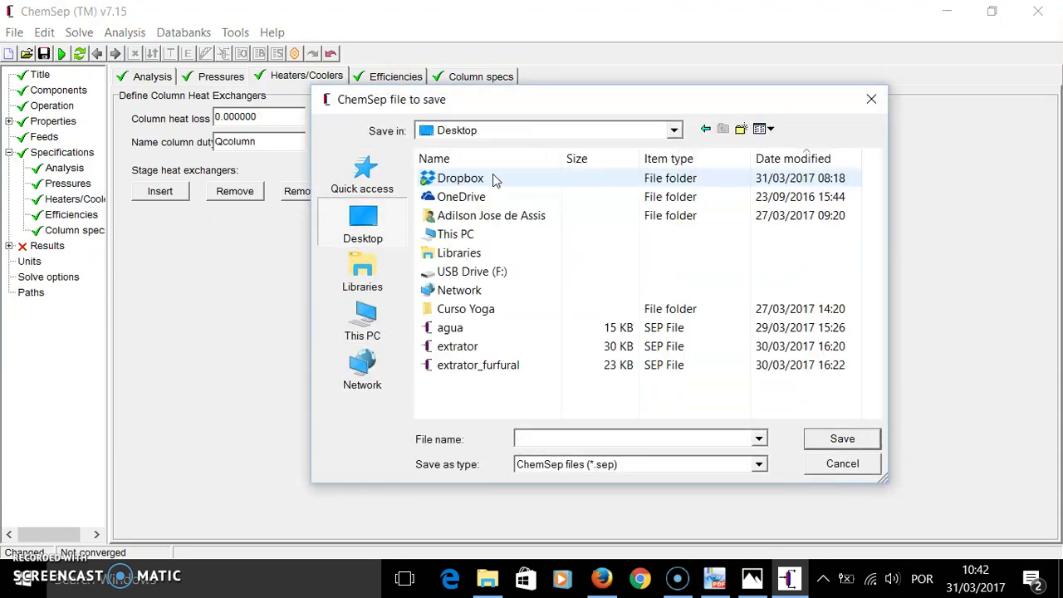
{"action": "type", "text": "se"}
{"action": "key", "text": "BackSpace"}
{"action": "key", "text": "BackSpace"}
{"action": "type", "text": "extrator"}
{"action": "key", "text": "Escape"}
{"action": "type", "text": "(2)"}
{"action": "key", "text": "Return"}
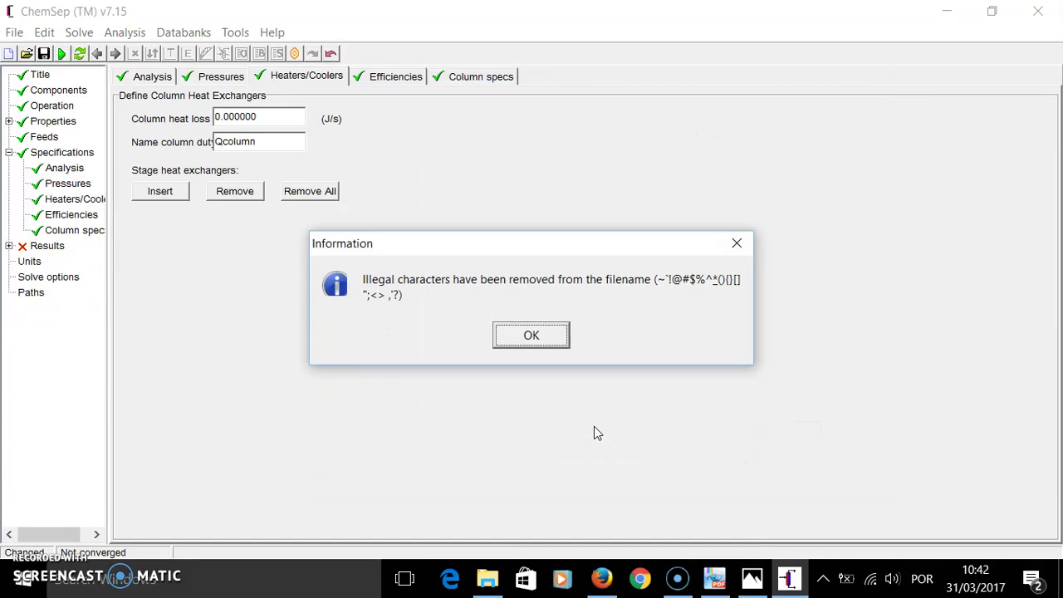
{"action": "left_click", "coordinate": [534, 334]}
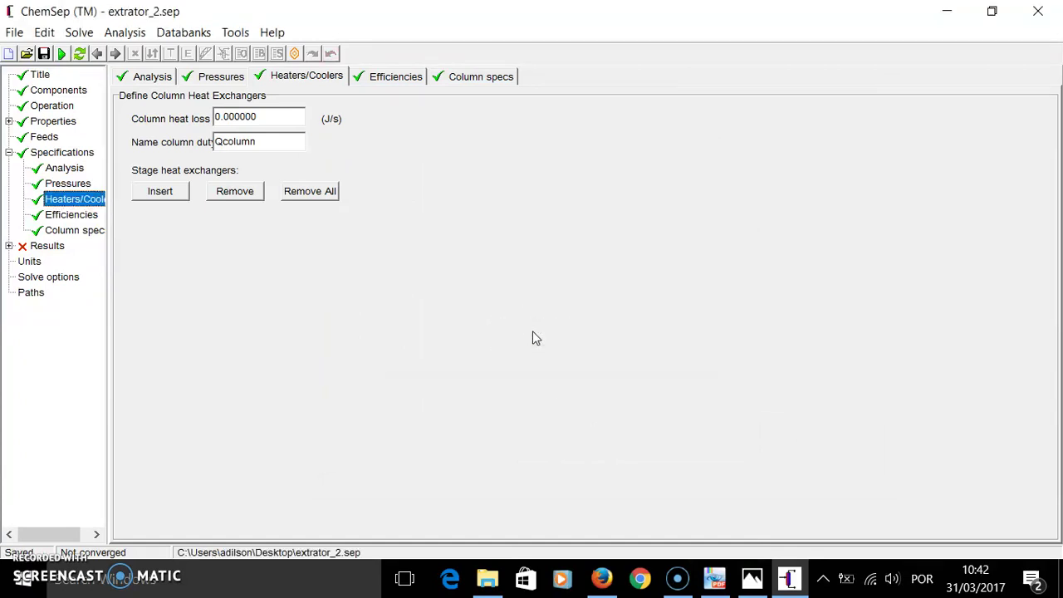
Step: Solve the extractor simulation, accepting the input check and closing the simulator run window when it is done
{"action": "left_click", "coordinate": [63, 55]}
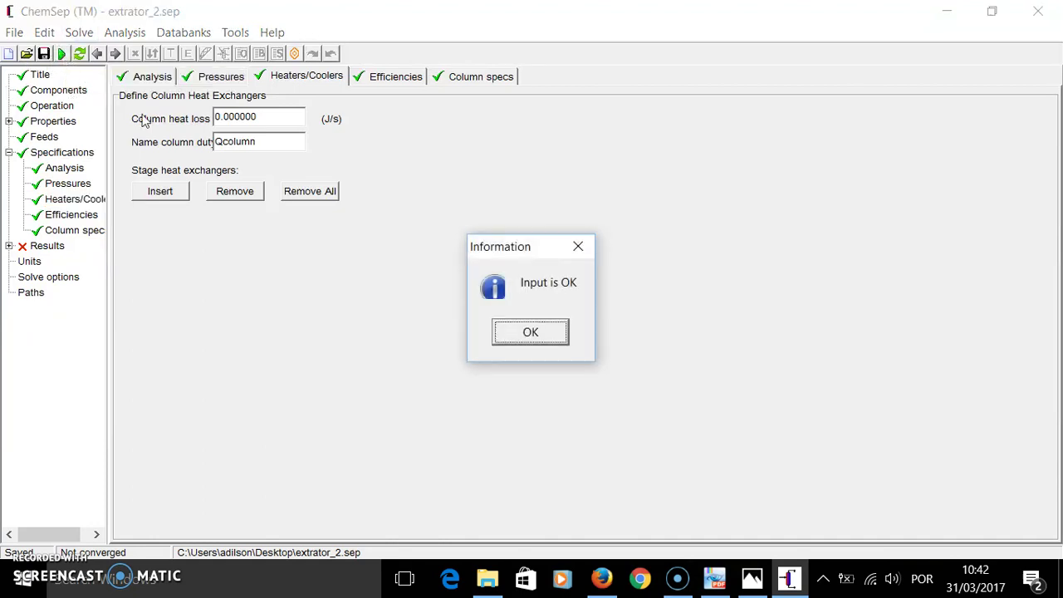
{"action": "left_click", "coordinate": [532, 331]}
{"action": "left_click", "coordinate": [445, 332]}
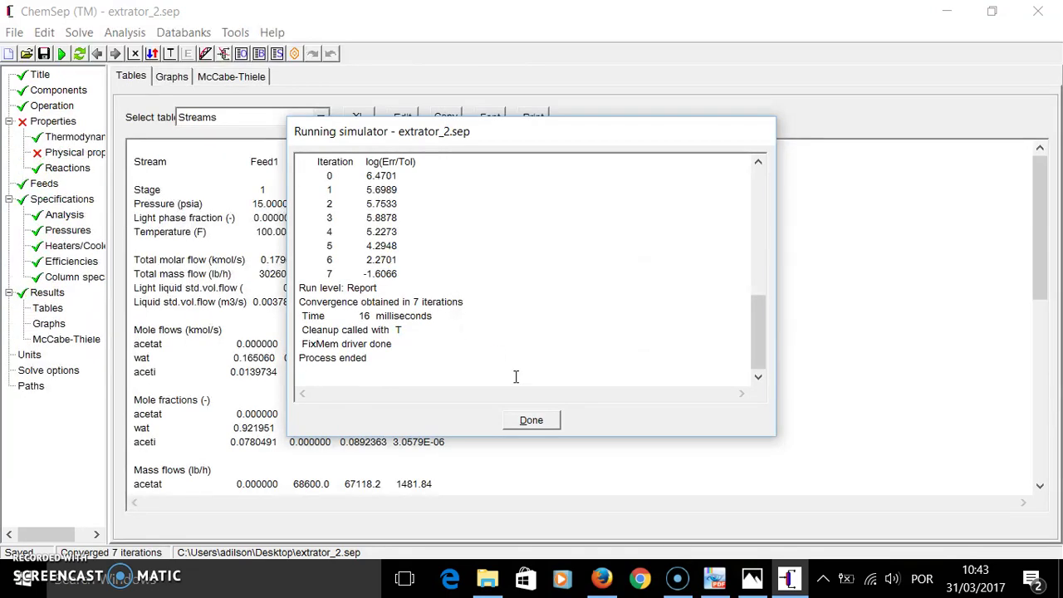
{"action": "left_click", "coordinate": [531, 421]}
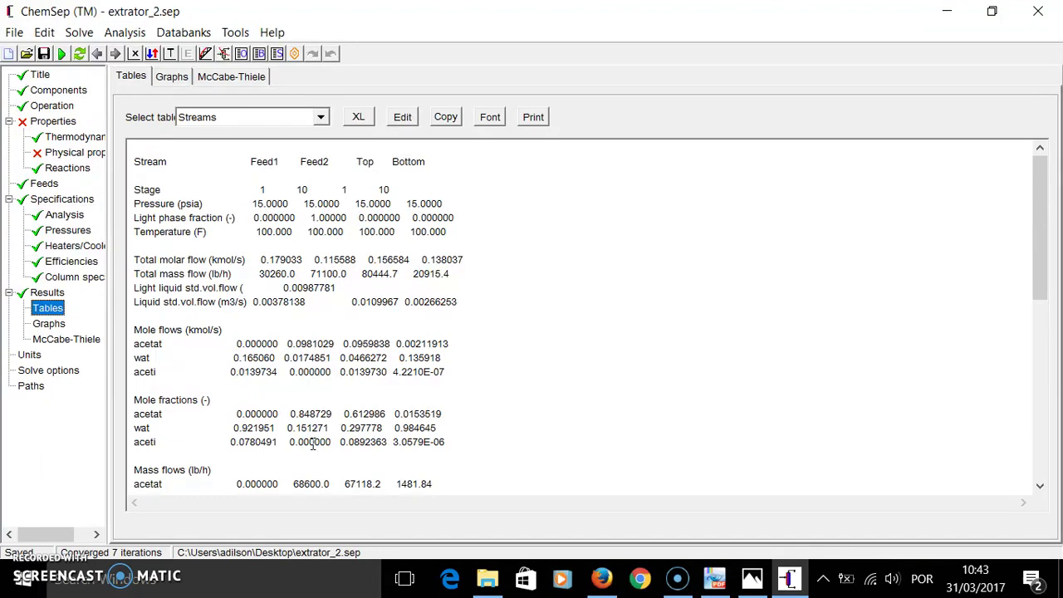
Step: Find the mass flows (lb/h) in the Streams table and compare the Top stream with the extract flows in extrator.PNG in Photos
{"action": "scroll", "coordinate": [312, 444], "scroll_direction": "down", "scroll_amount": 3}
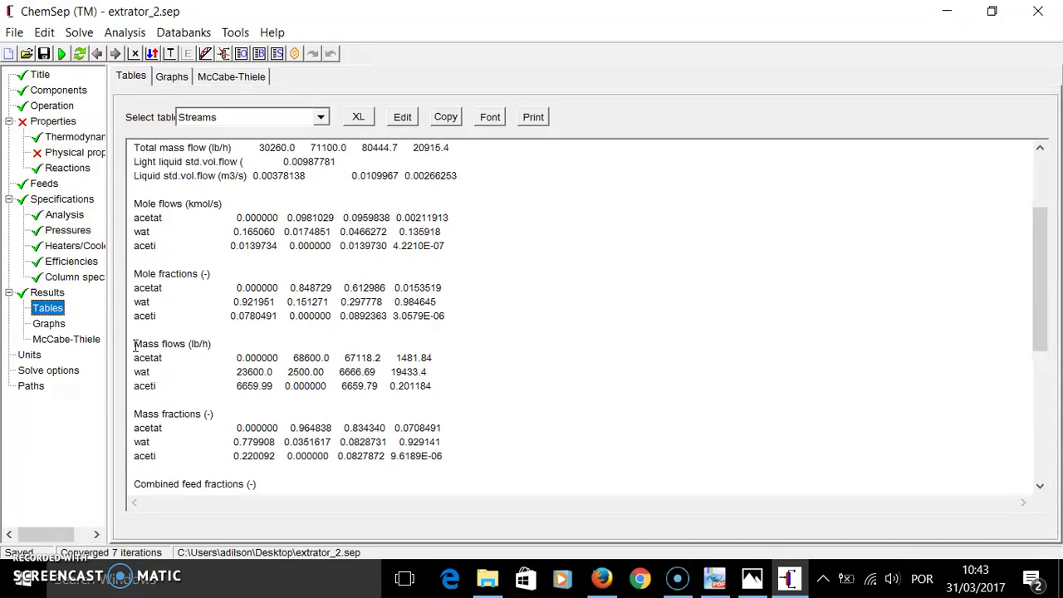
{"action": "left_click_drag", "start_coordinate": [134, 343], "coordinate": [221, 349]}
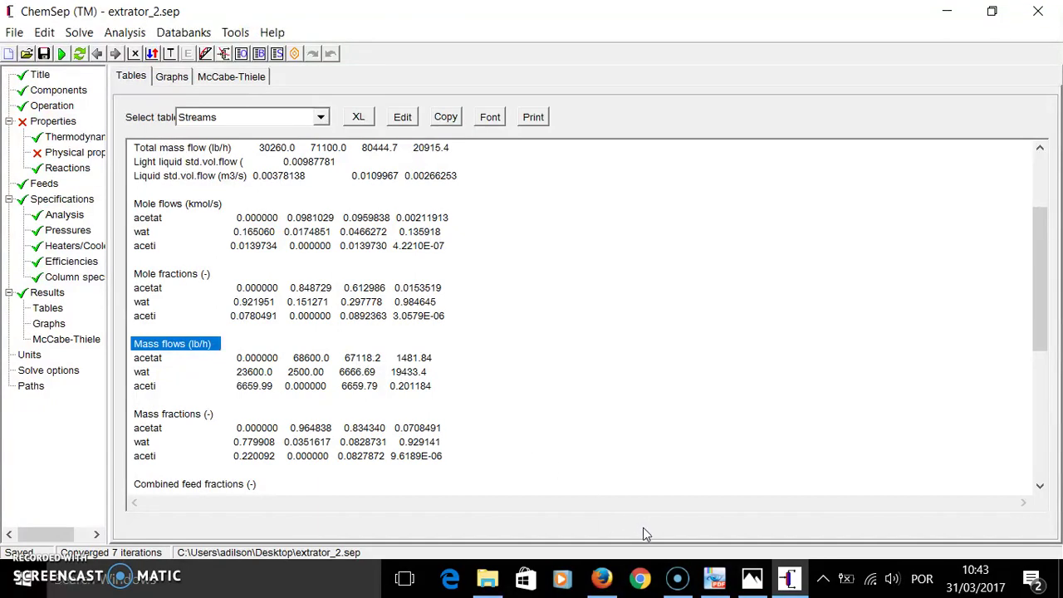
{"action": "left_click", "coordinate": [753, 579]}
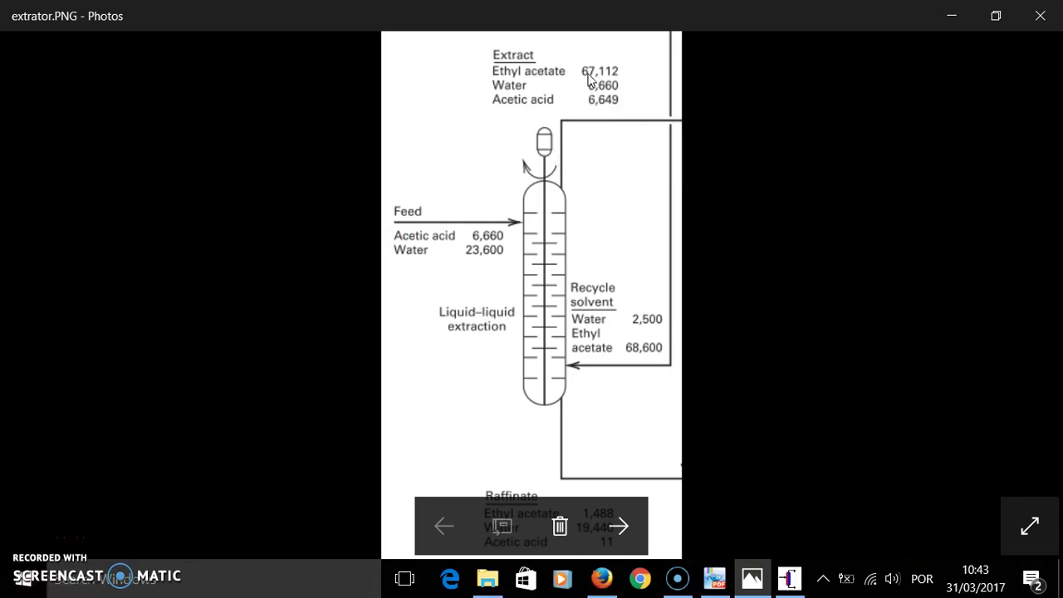
{"action": "left_click", "coordinate": [791, 579]}
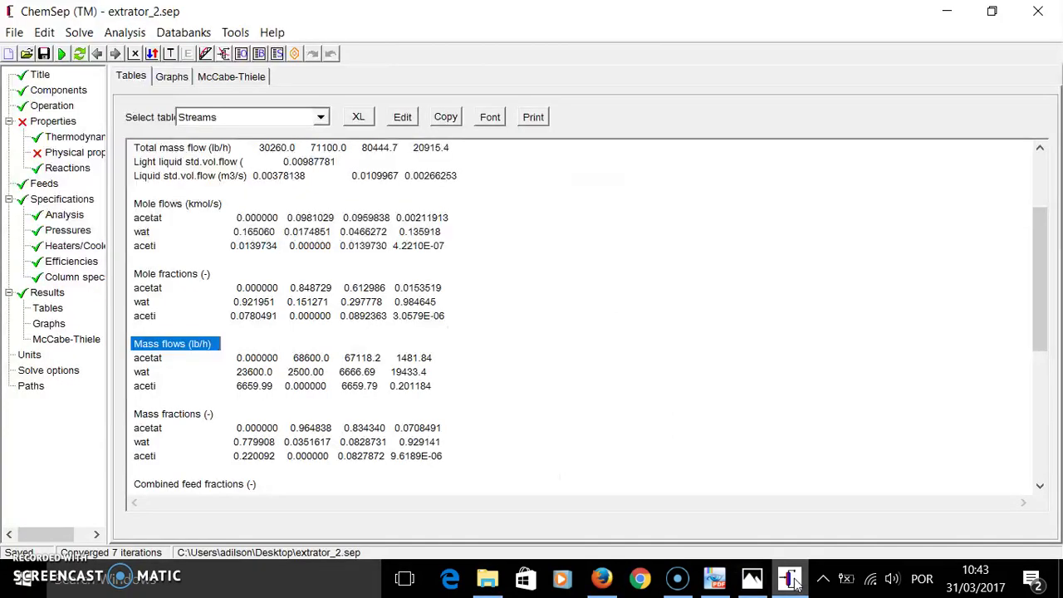
{"action": "left_click", "coordinate": [752, 584]}
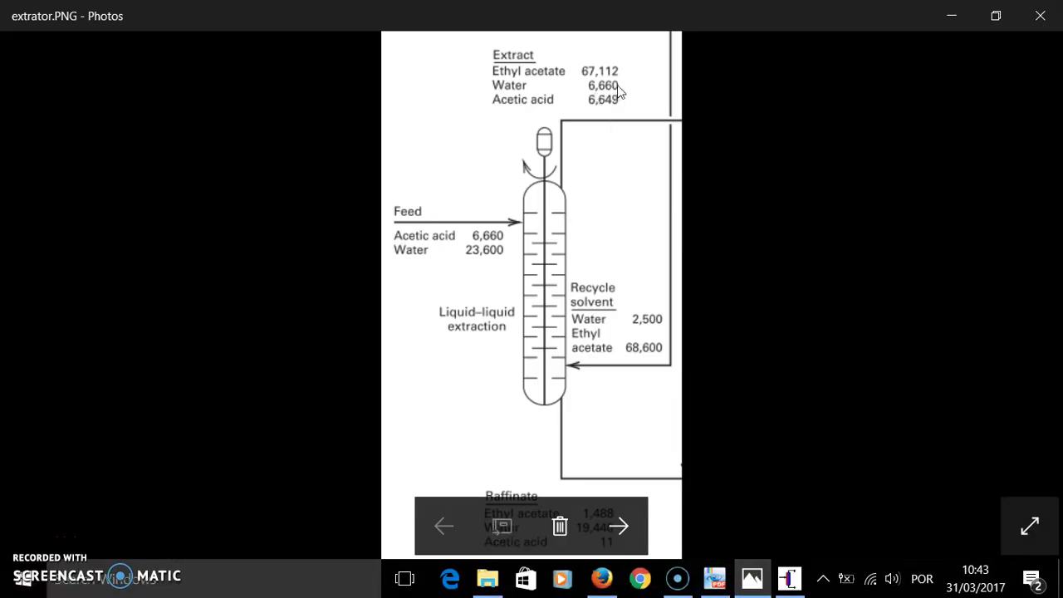
{"action": "left_click", "coordinate": [790, 584]}
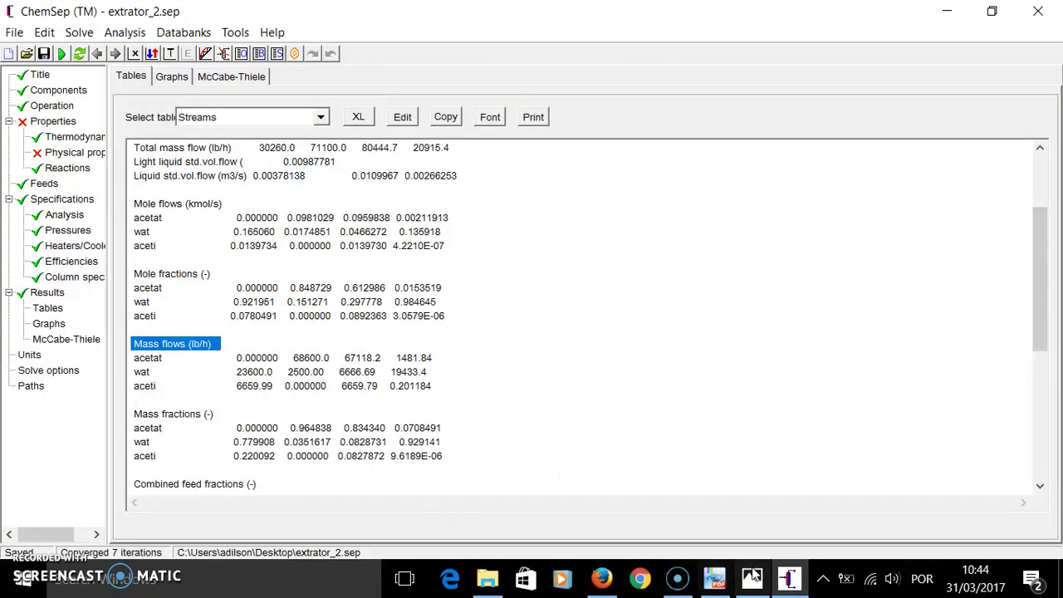
Step: Compare the Bottom stream's mass flows with the raffinate flows in extrator.PNG, then return to the ChemSep Streams table
{"action": "left_click", "coordinate": [750, 580]}
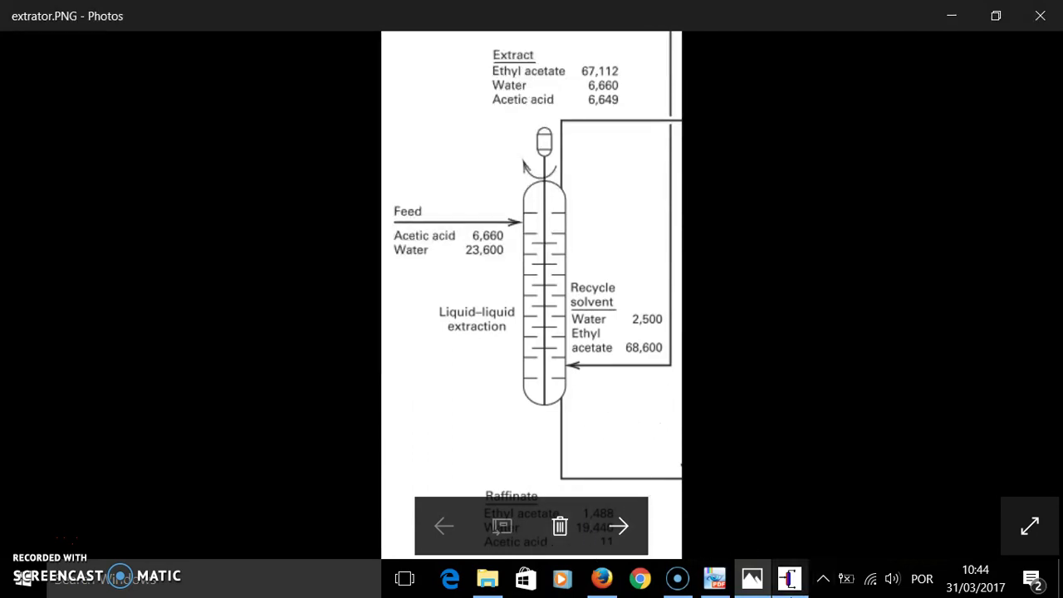
{"action": "mouse_move", "coordinate": [604, 592]}
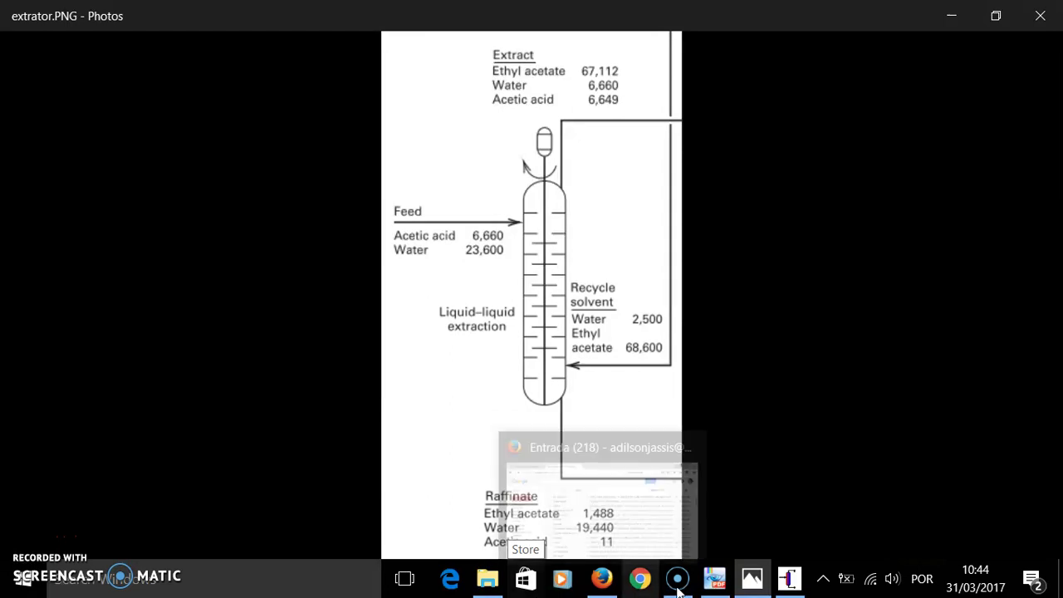
{"action": "left_click", "coordinate": [787, 581]}
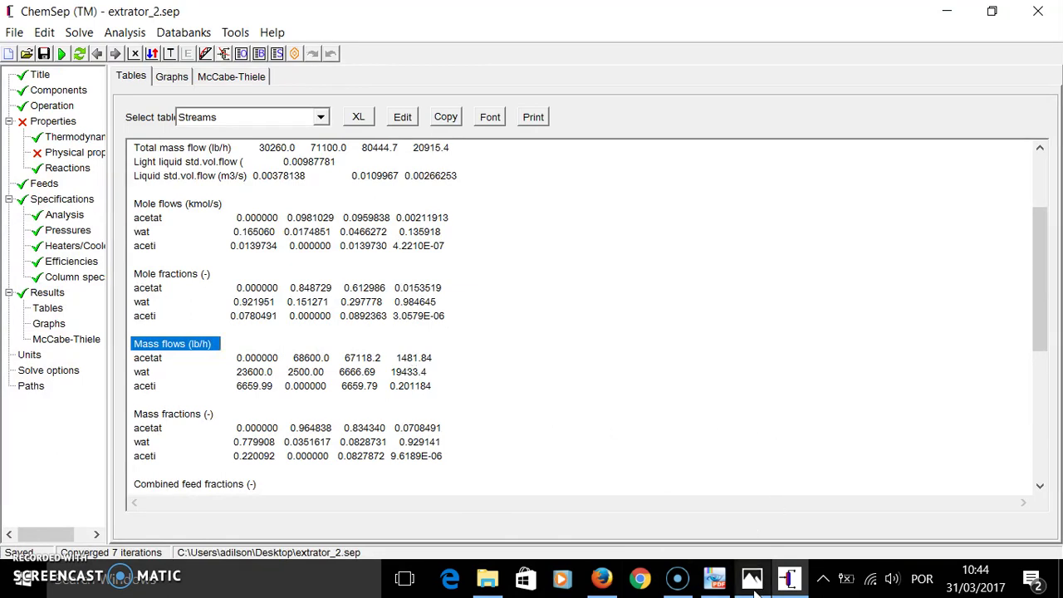
{"action": "mouse_move", "coordinate": [752, 579]}
{"action": "left_click", "coordinate": [735, 486]}
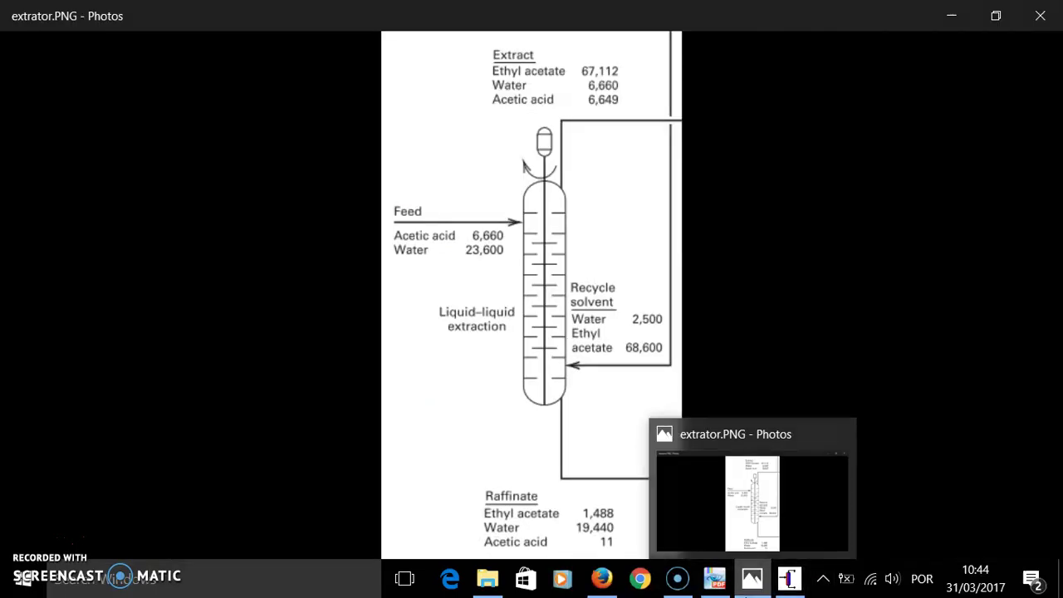
{"action": "left_click", "coordinate": [789, 579]}
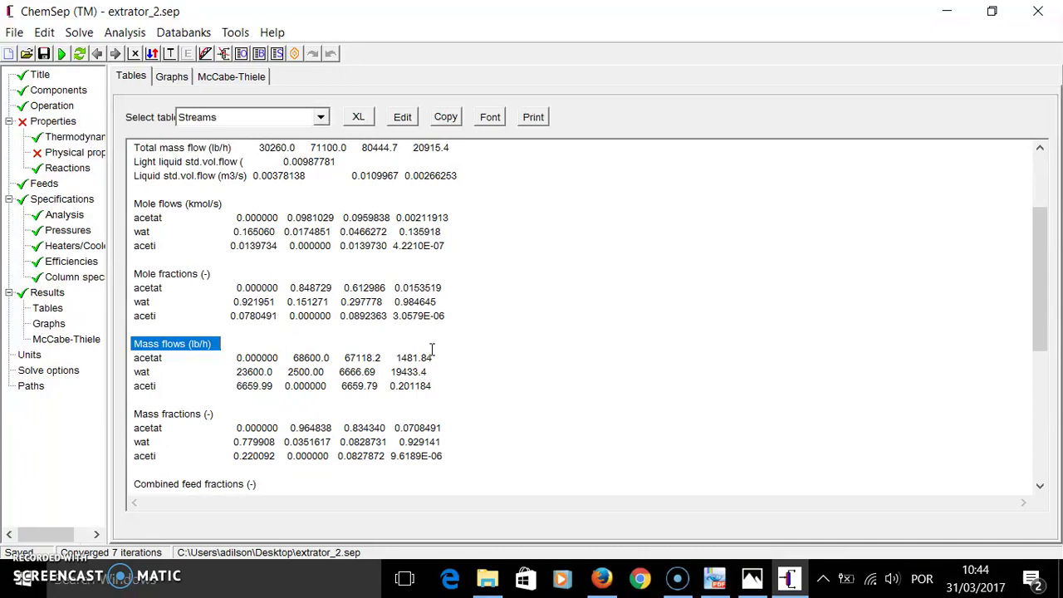
{"action": "scroll", "coordinate": [431, 353], "scroll_direction": "down", "scroll_amount": 1}
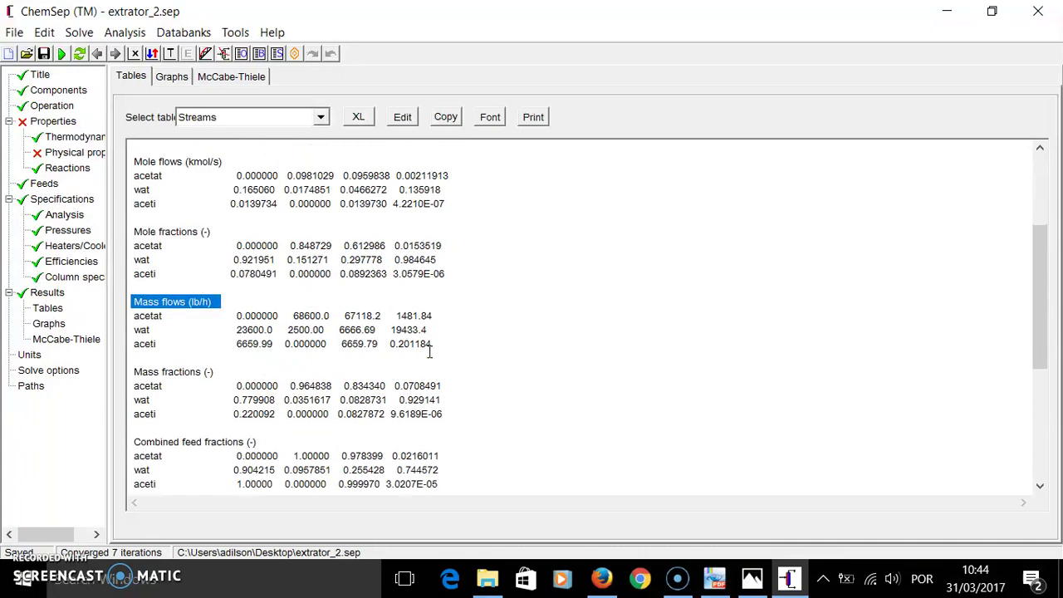
Step: Display the K-value profiles graph of the solved column, then return to the Streams results table
{"action": "left_click", "coordinate": [50, 325]}
{"action": "left_click", "coordinate": [302, 117]}
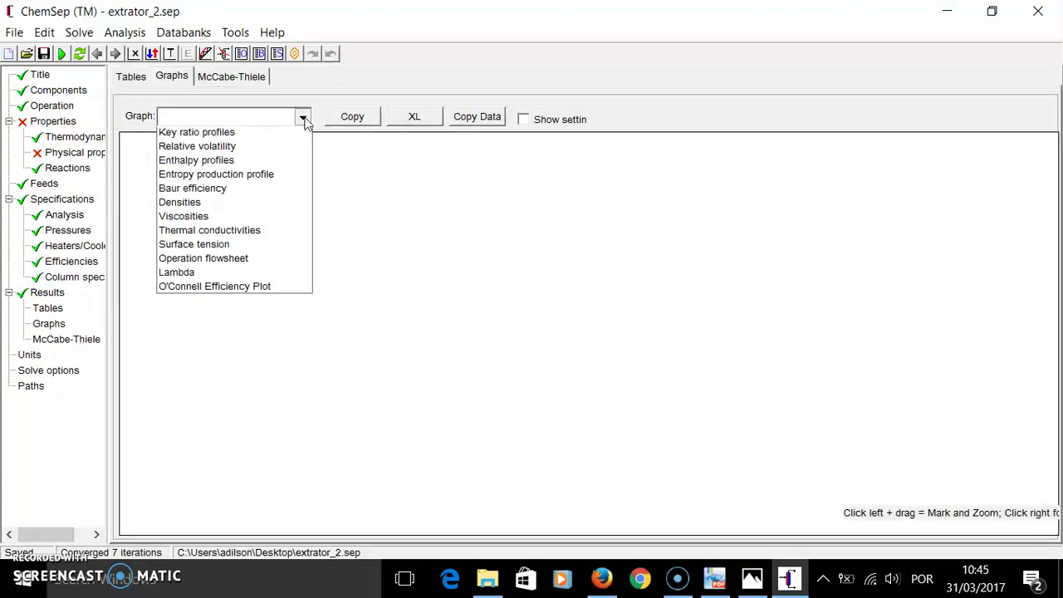
{"action": "left_click", "coordinate": [224, 163]}
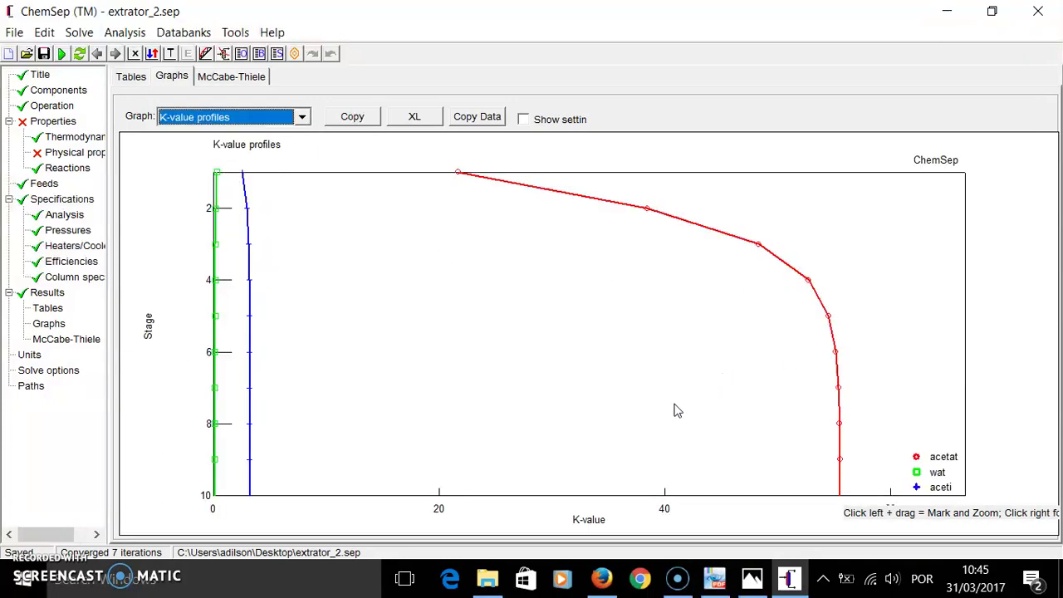
{"action": "left_click", "coordinate": [228, 119]}
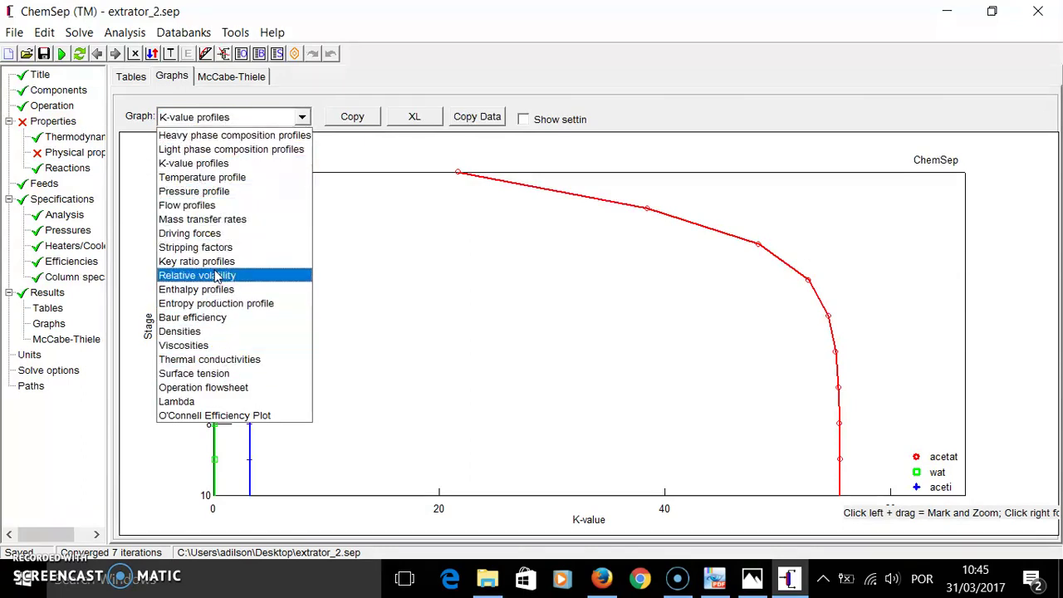
{"action": "left_click", "coordinate": [223, 163]}
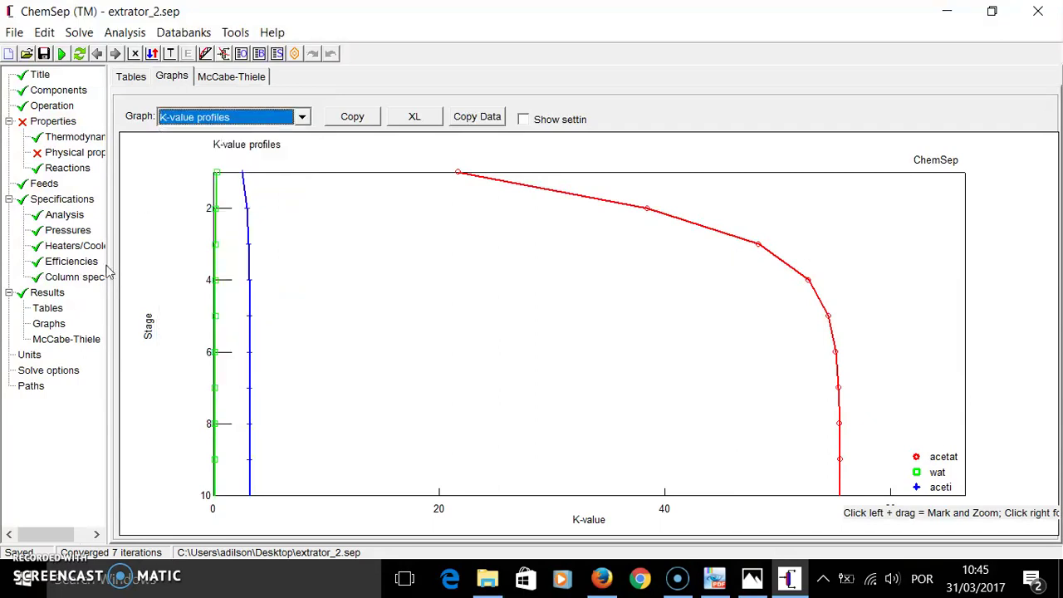
{"action": "left_click", "coordinate": [49, 308]}
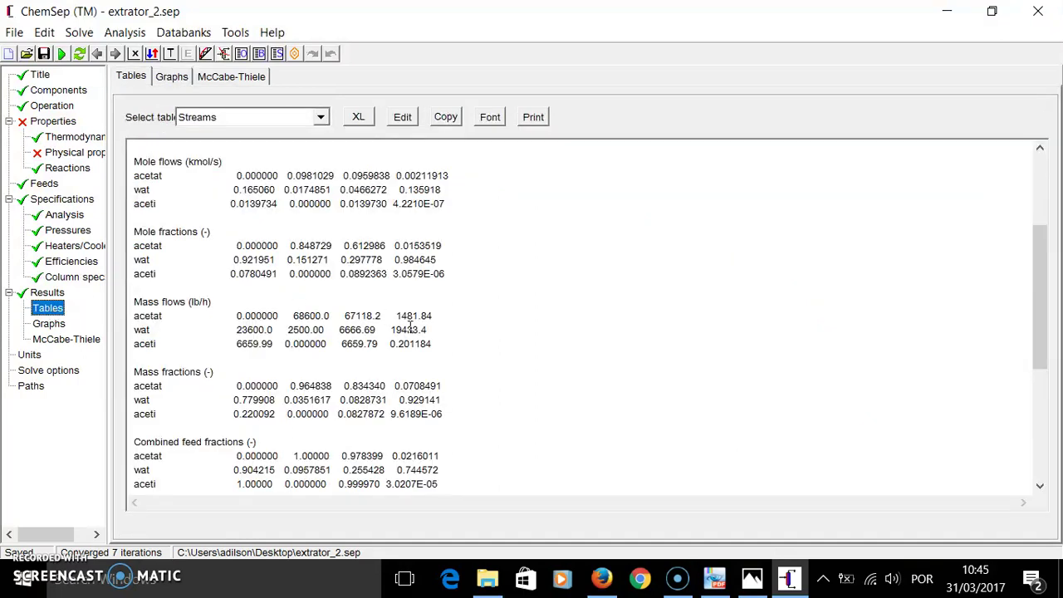